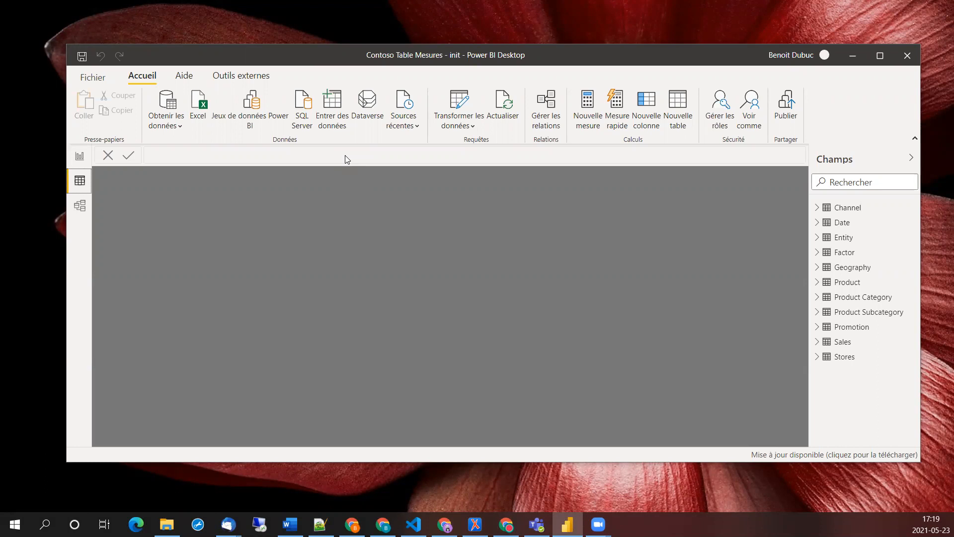
Examine the AllSalesNoFilters measure in the Sales table, including its formula and the choices for its home table.
{"action": "left_click", "coordinate": [822, 345]}
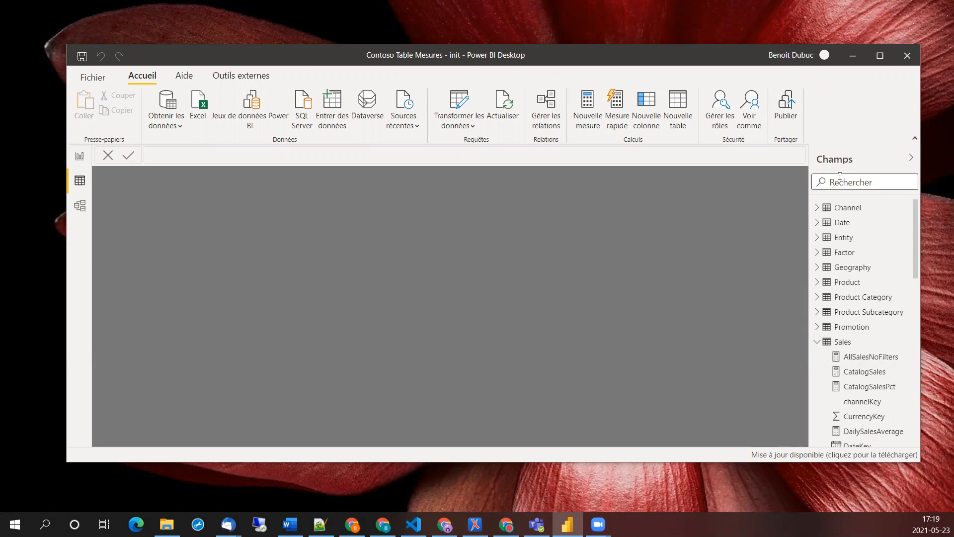
{"action": "left_click", "coordinate": [865, 356]}
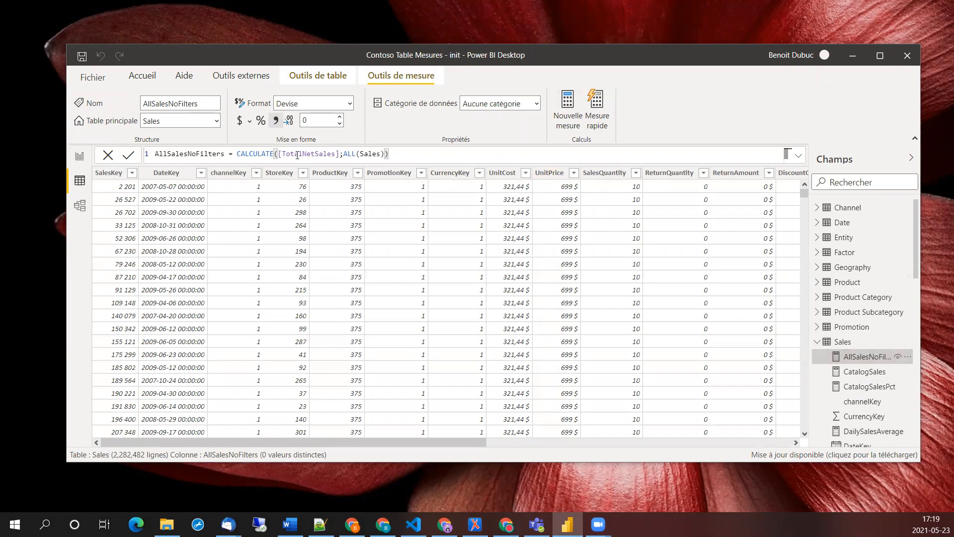
{"action": "left_click", "coordinate": [215, 122]}
{"action": "left_click", "coordinate": [214, 123]}
{"action": "left_click", "coordinate": [215, 122]}
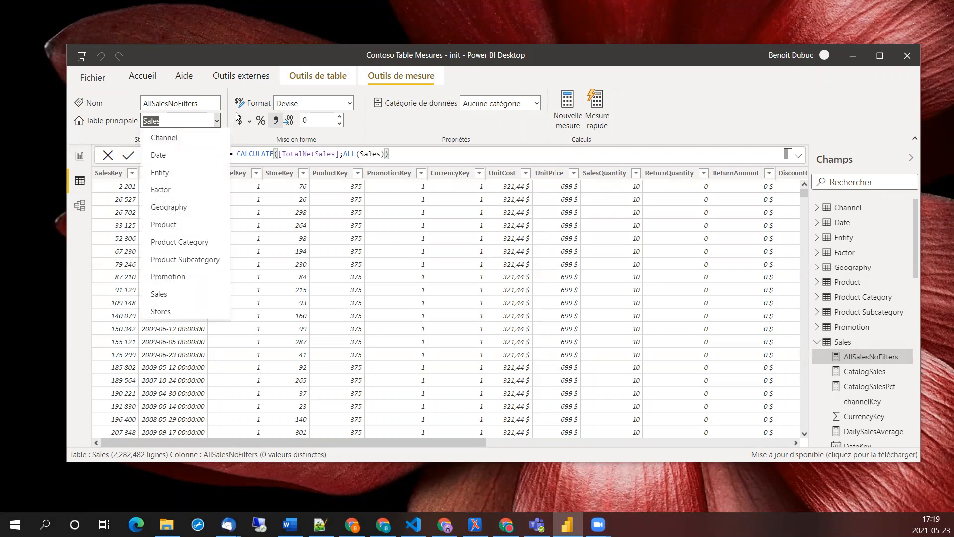
{"action": "left_click", "coordinate": [227, 90]}
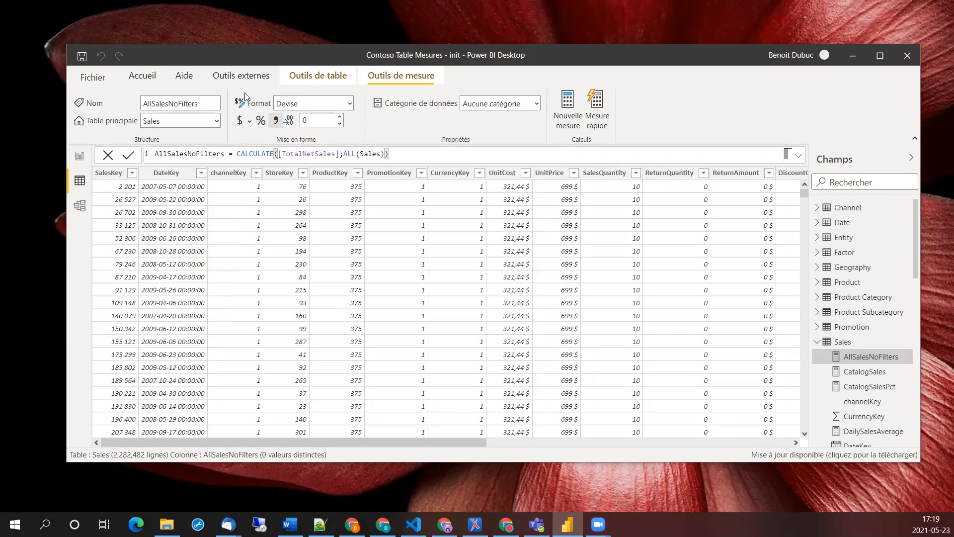
{"action": "mouse_move", "coordinate": [897, 346]}
Create an empty manually entered table named Mesures and load it into the model.
{"action": "left_click", "coordinate": [150, 79]}
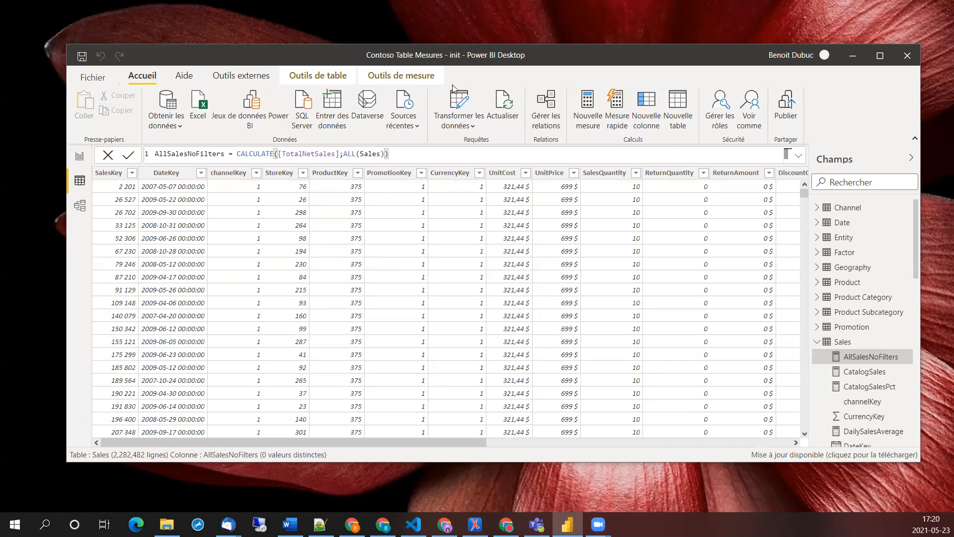
{"action": "left_click", "coordinate": [325, 102]}
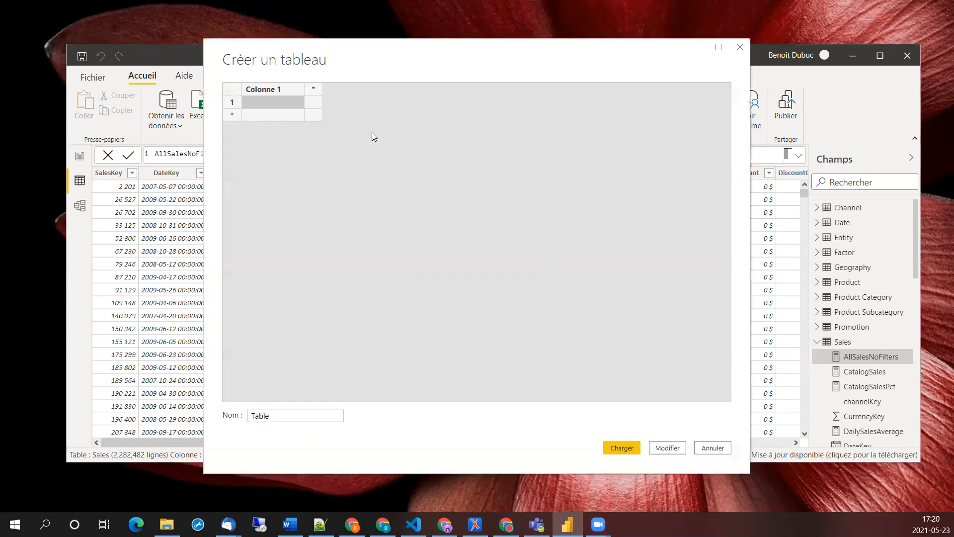
{"action": "left_click_drag", "start_coordinate": [277, 416], "coordinate": [224, 416]}
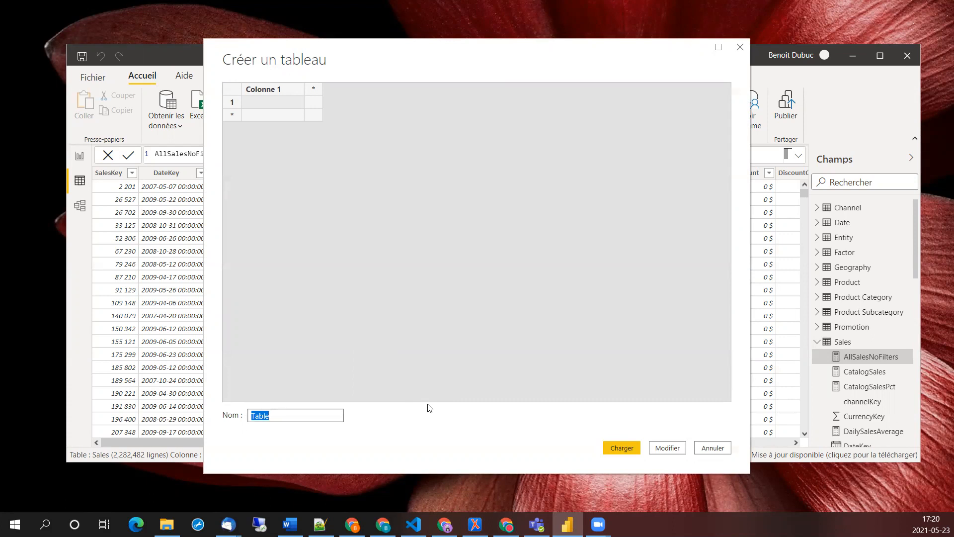
{"action": "type", "text": "Mesures"}
{"action": "left_click", "coordinate": [621, 448]}
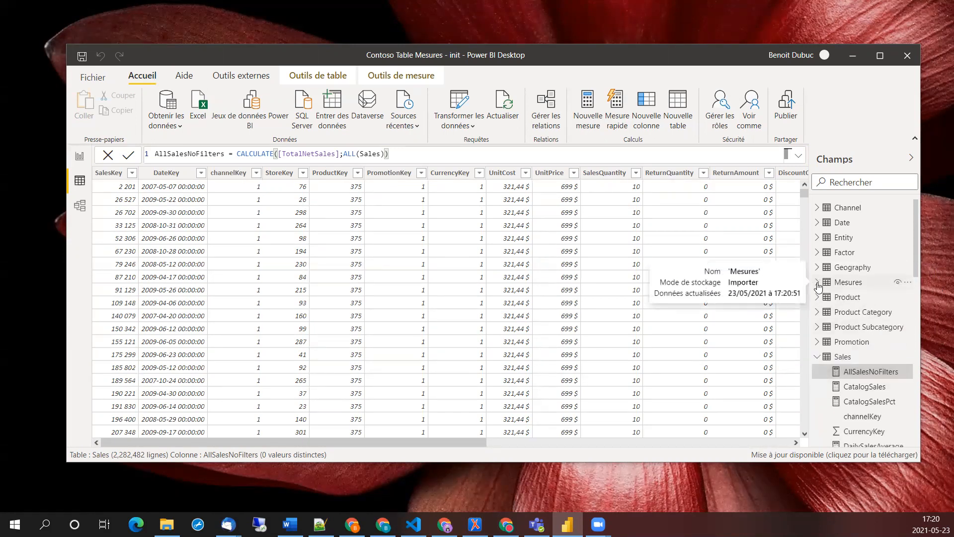
Change the home table of the AllSalesNoFilters measure to Mesures.
{"action": "right_click", "coordinate": [861, 375]}
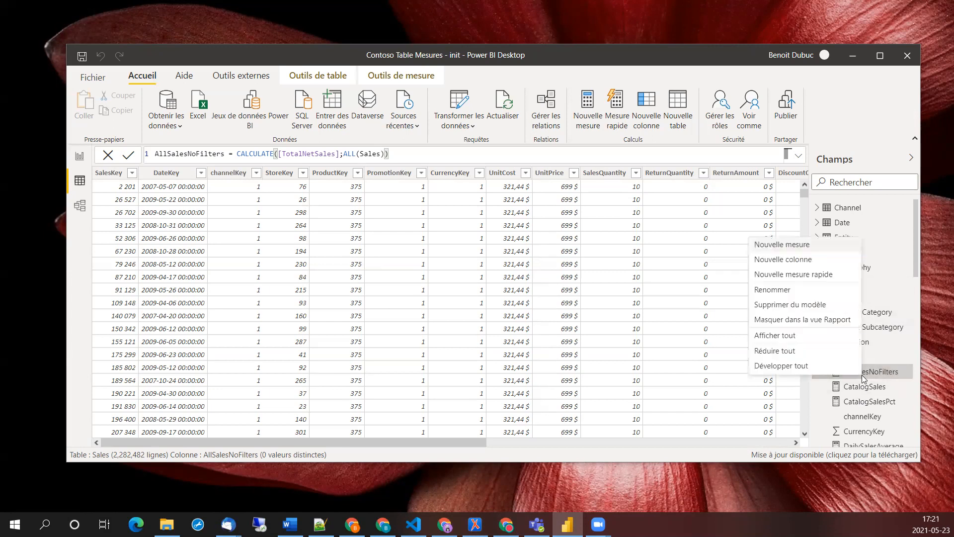
{"action": "left_click", "coordinate": [870, 372]}
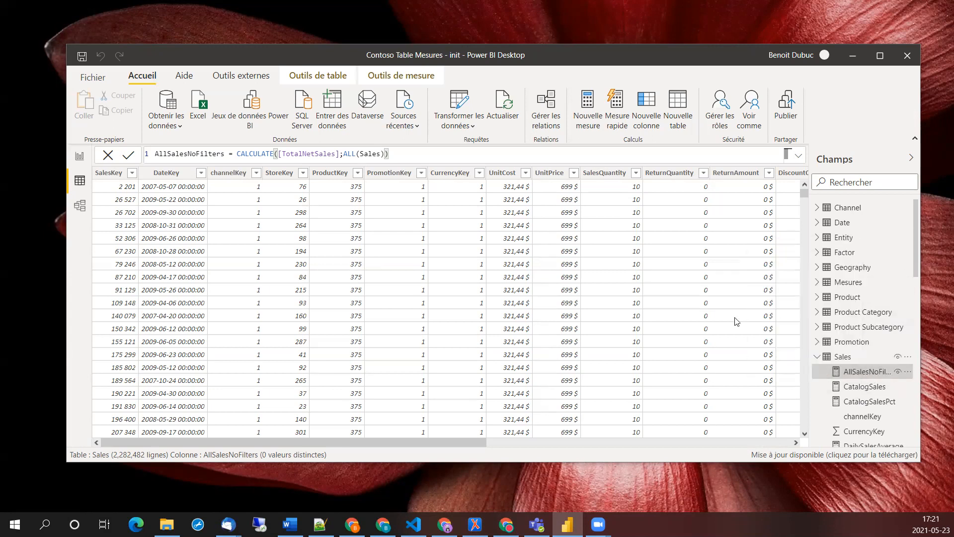
{"action": "left_click", "coordinate": [405, 79]}
{"action": "left_click", "coordinate": [216, 121]}
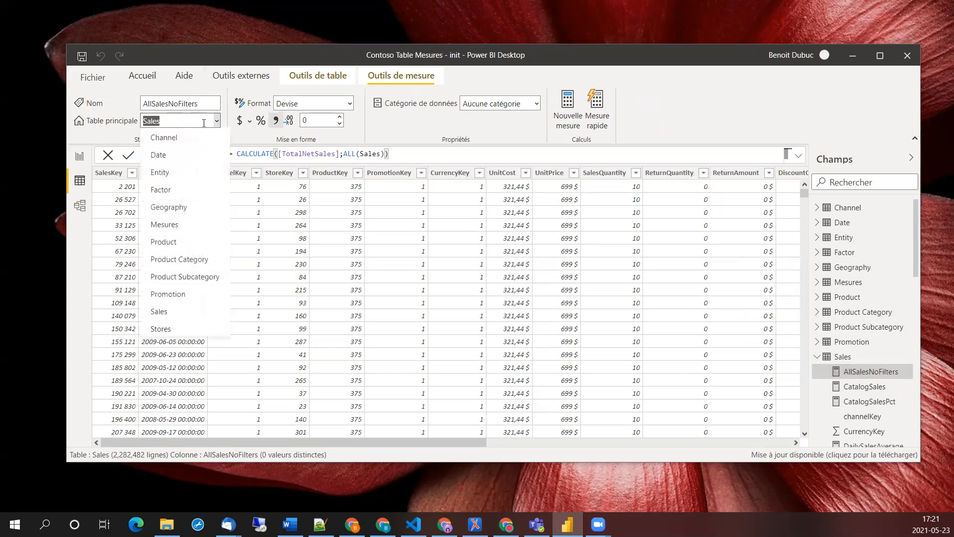
{"action": "left_click", "coordinate": [214, 225]}
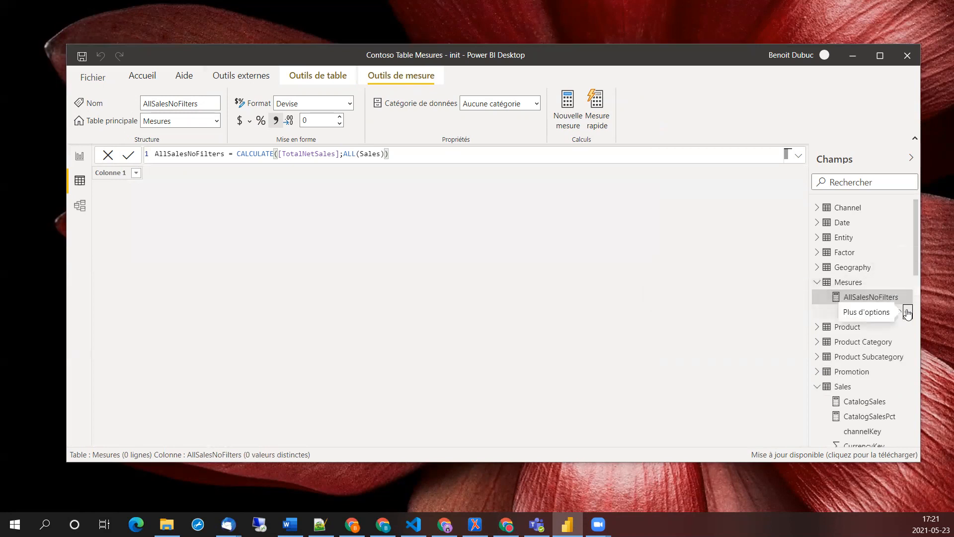
Delete the Colonne 1 column from the Mesures table.
{"action": "left_click", "coordinate": [907, 312]}
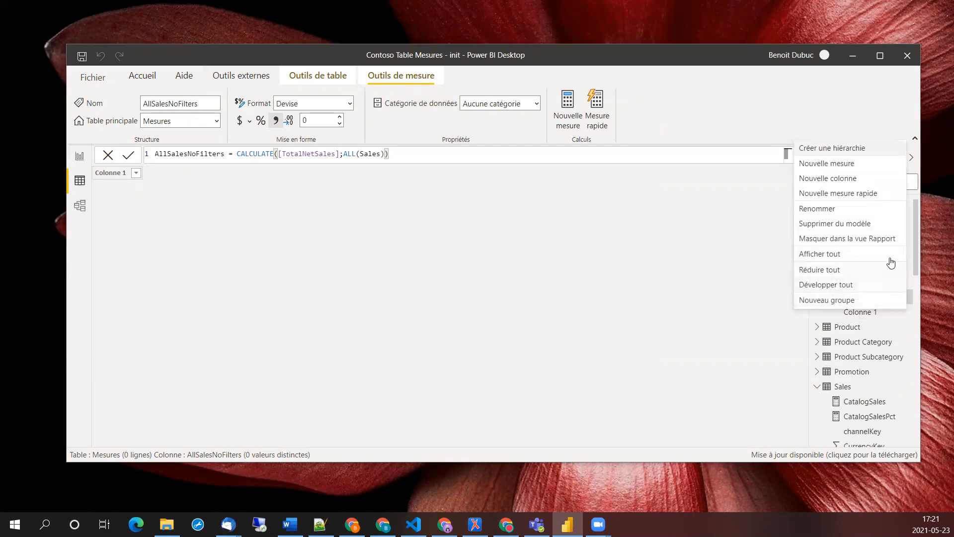
{"action": "left_click", "coordinate": [879, 225]}
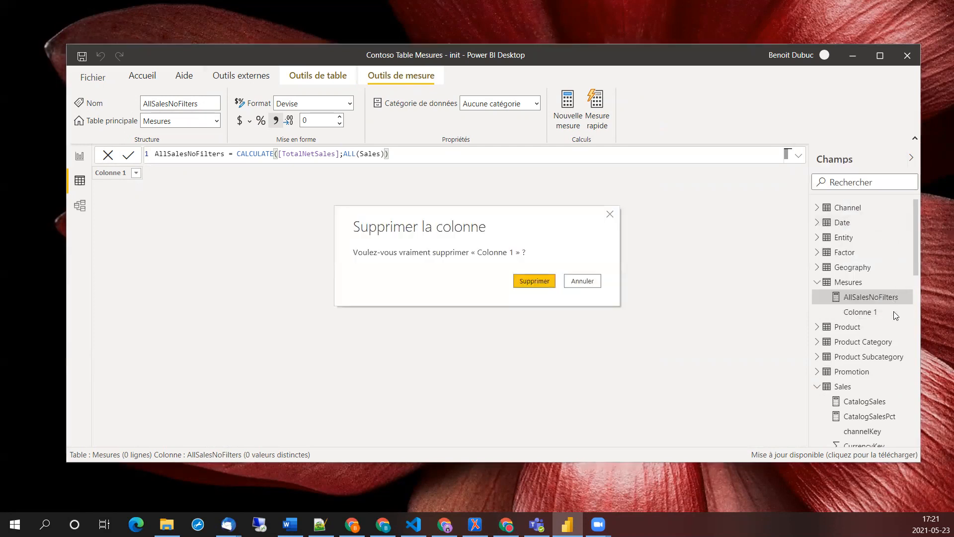
{"action": "left_click", "coordinate": [535, 283]}
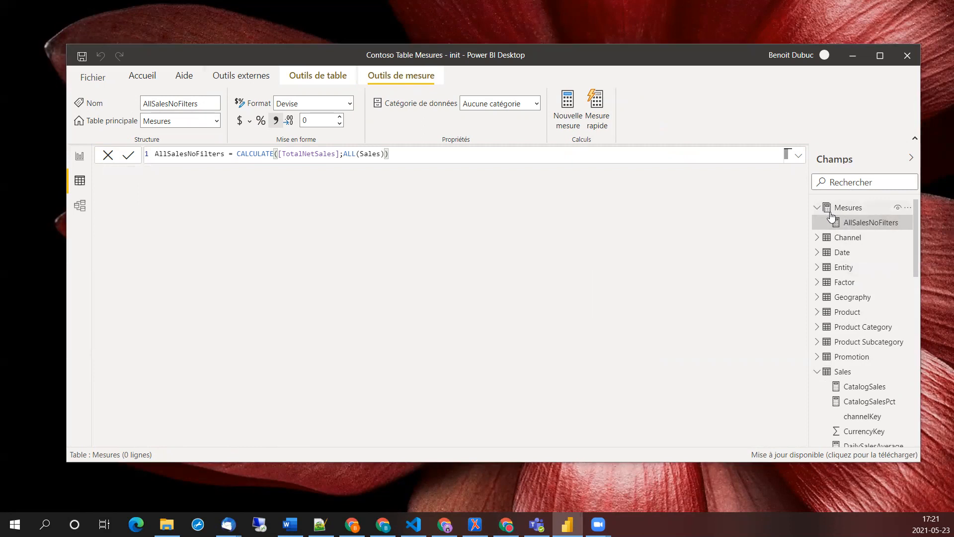
Move the AllSalesNoFilters measure back to the Sales table by changing its home table.
{"action": "mouse_move", "coordinate": [833, 214]}
{"action": "right_click", "coordinate": [851, 224]}
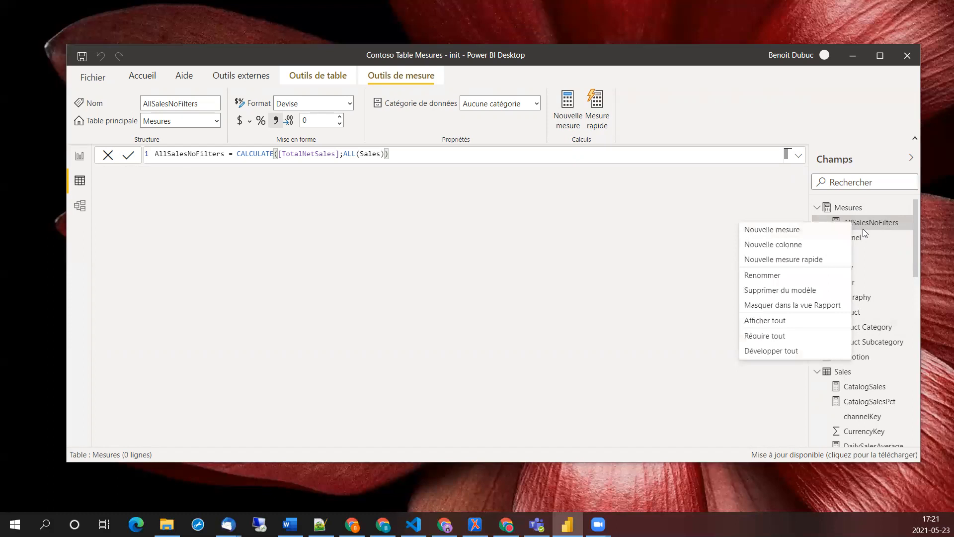
{"action": "left_click", "coordinate": [863, 229]}
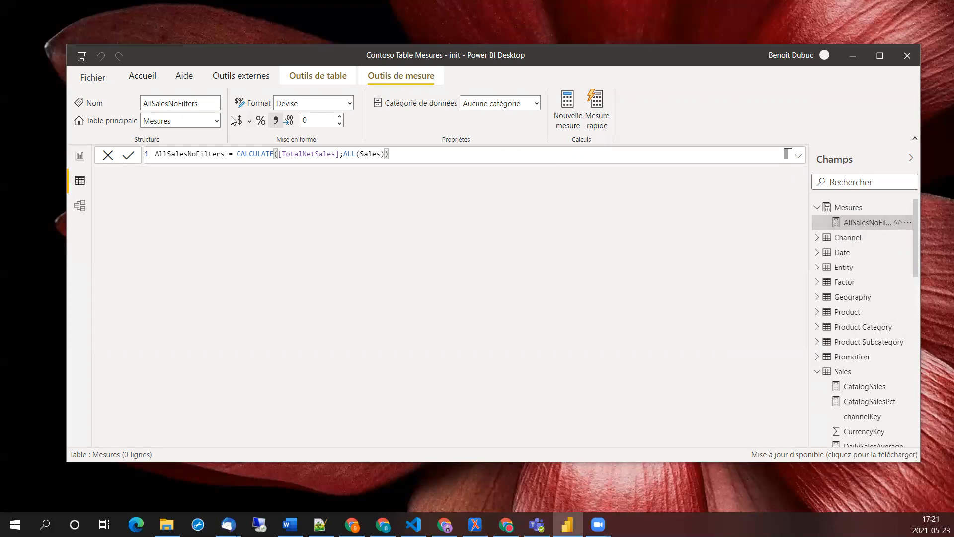
{"action": "left_click", "coordinate": [216, 120]}
{"action": "left_click", "coordinate": [191, 311]}
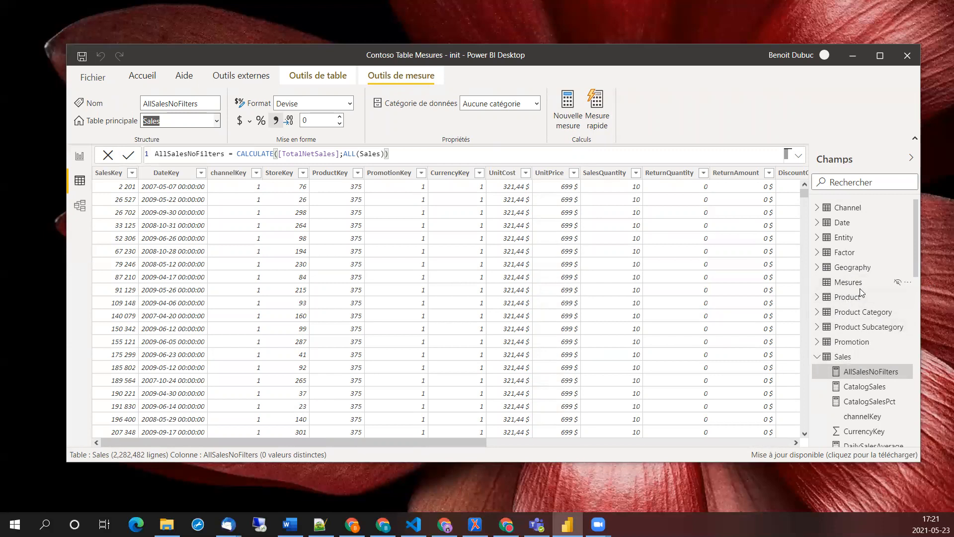
In the Power Query editor, remove the Colonnes supprimées step from the Mesures query, then close the editor and apply the change.
{"action": "left_click", "coordinate": [142, 75]}
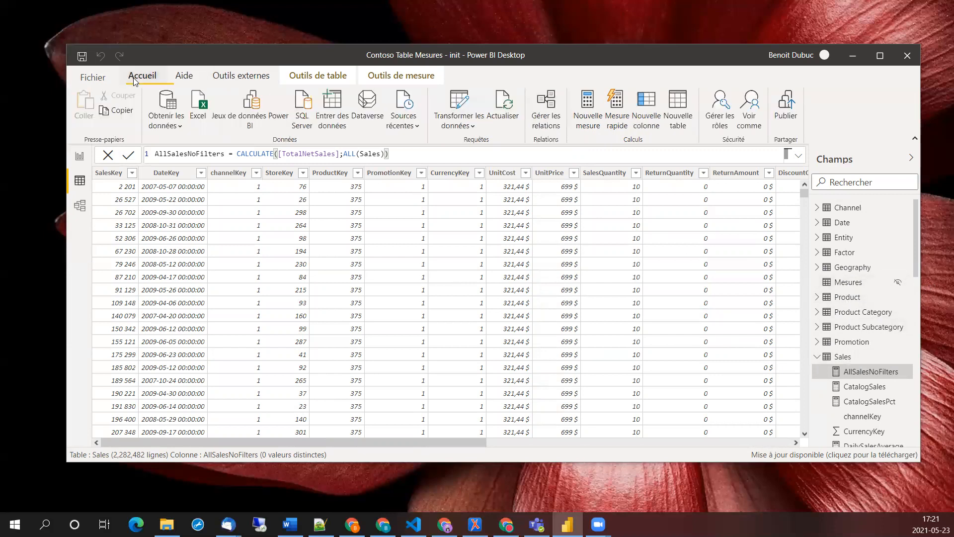
{"action": "left_click", "coordinate": [460, 102]}
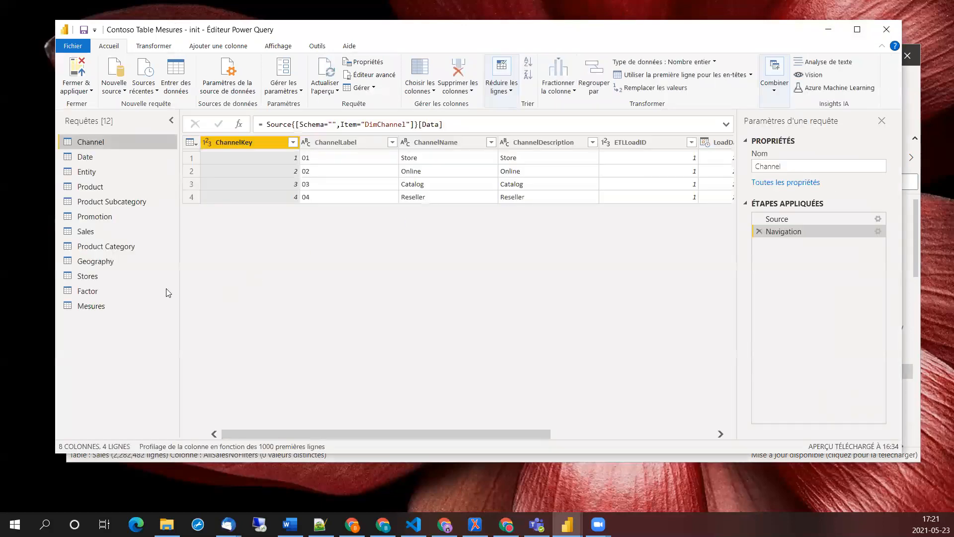
{"action": "left_click", "coordinate": [74, 307]}
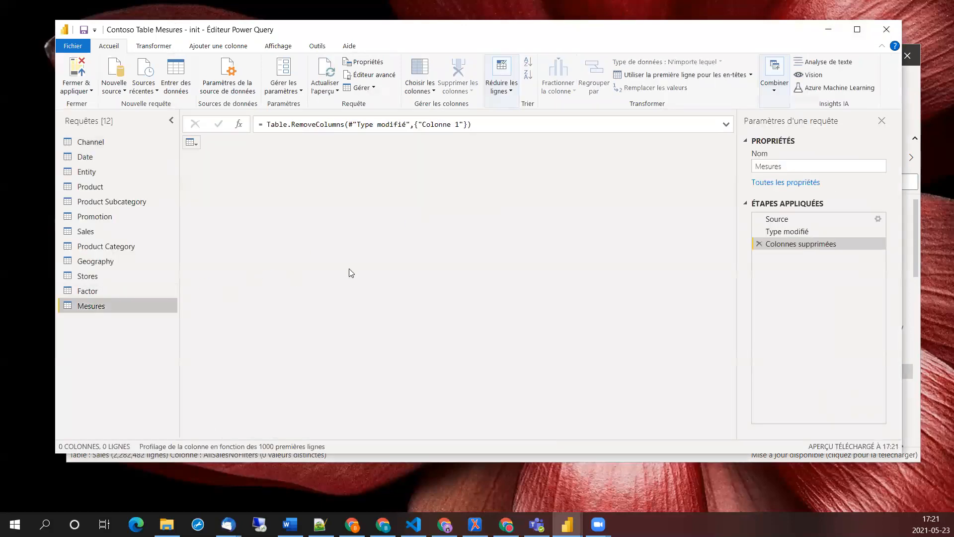
{"action": "left_click", "coordinate": [759, 244]}
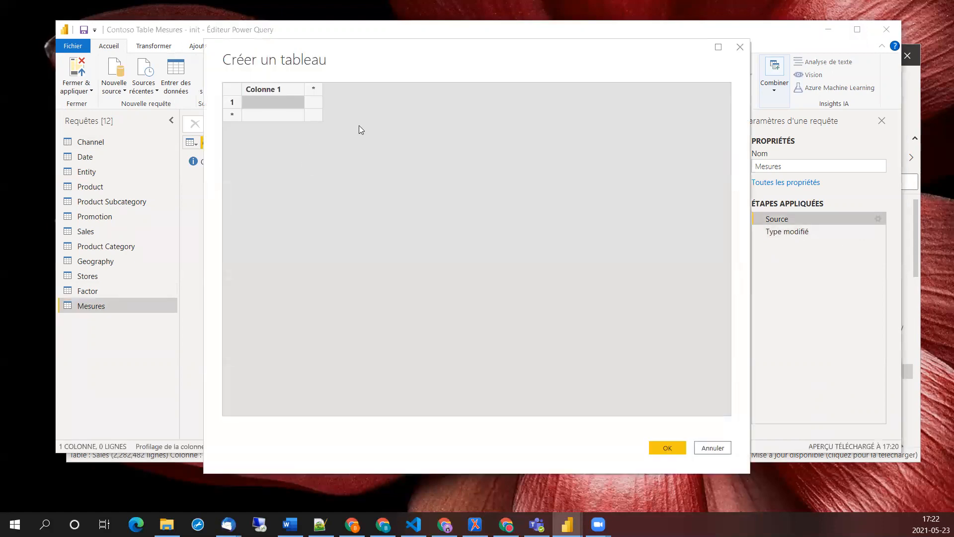
{"action": "left_click", "coordinate": [712, 447]}
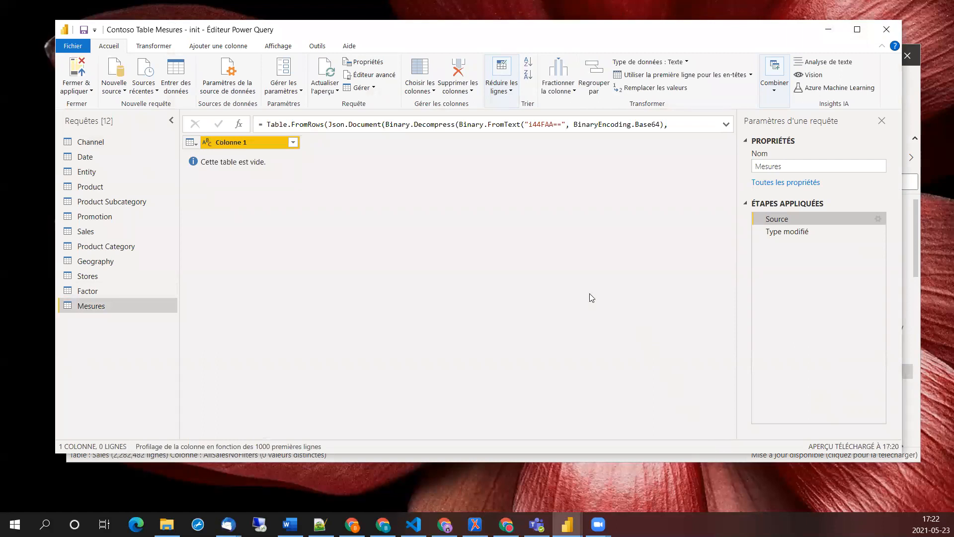
{"action": "left_click", "coordinate": [77, 90]}
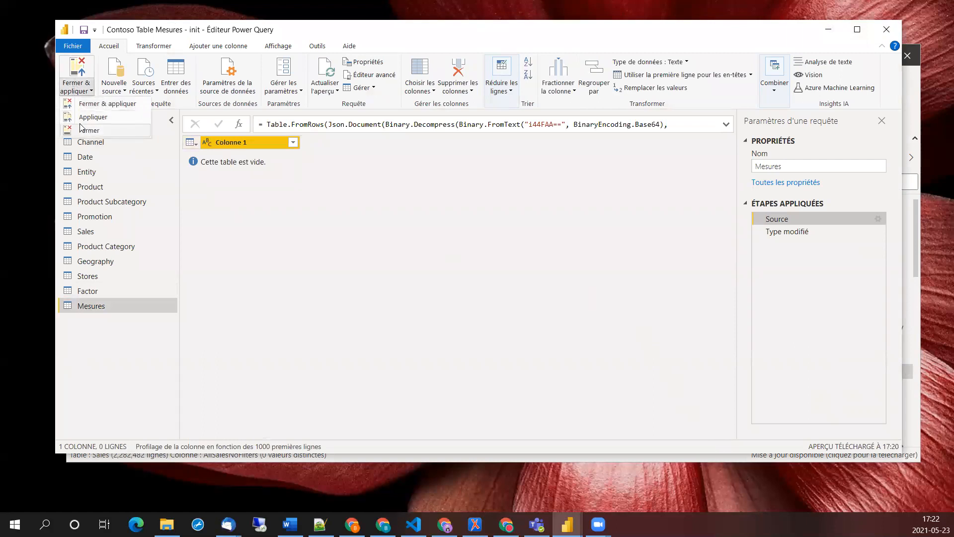
{"action": "left_click", "coordinate": [82, 107]}
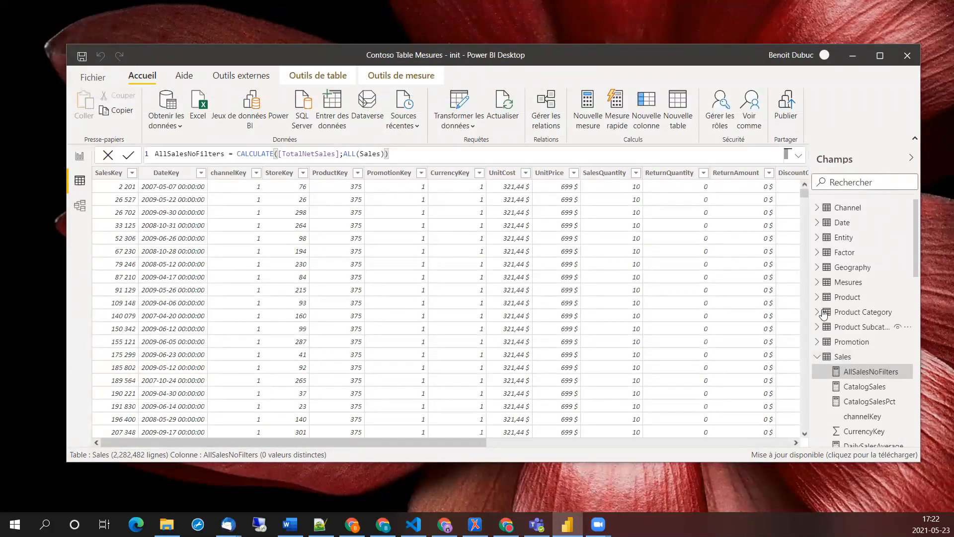
Set Mesures as the home table of the AllSalesNoFilters measure.
{"action": "left_click", "coordinate": [817, 283]}
{"action": "left_click", "coordinate": [817, 283]}
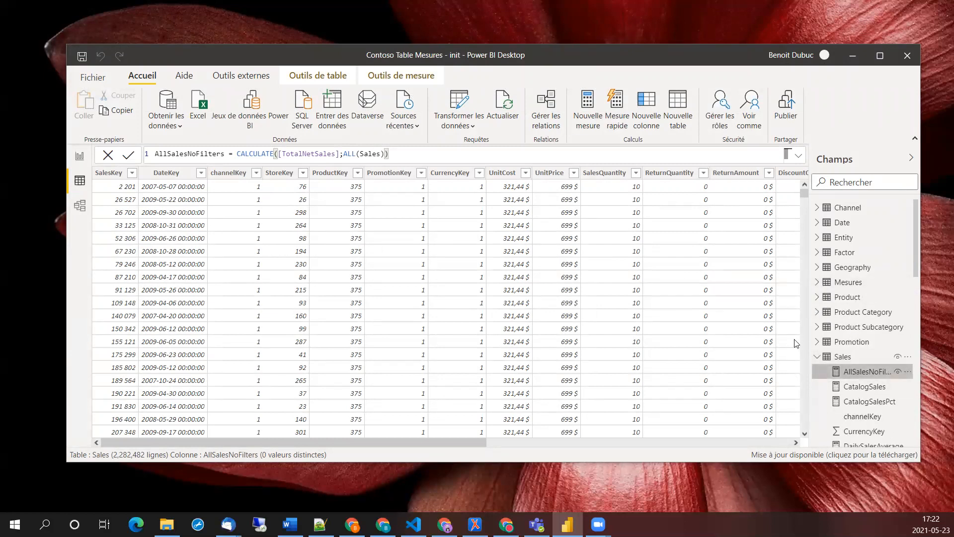
{"action": "left_click", "coordinate": [413, 83]}
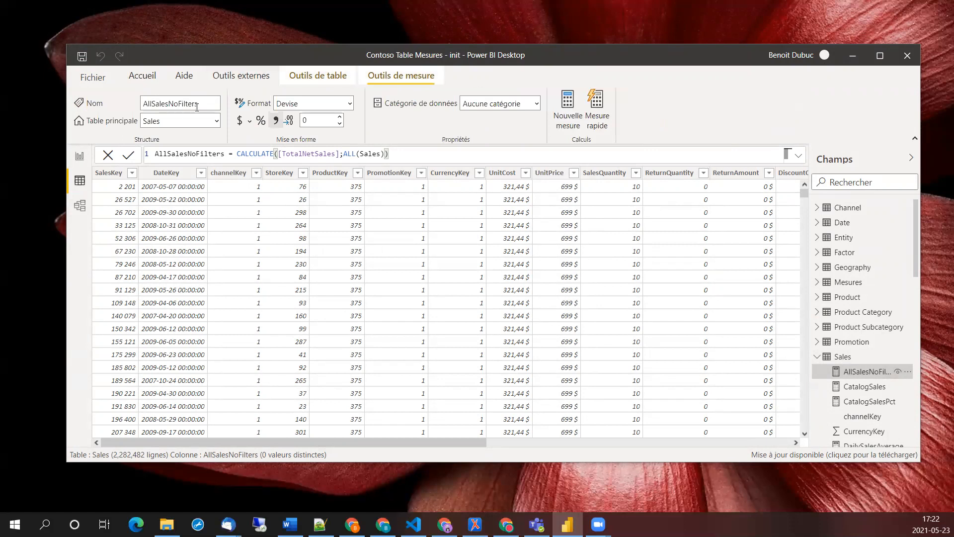
{"action": "left_click", "coordinate": [216, 121]}
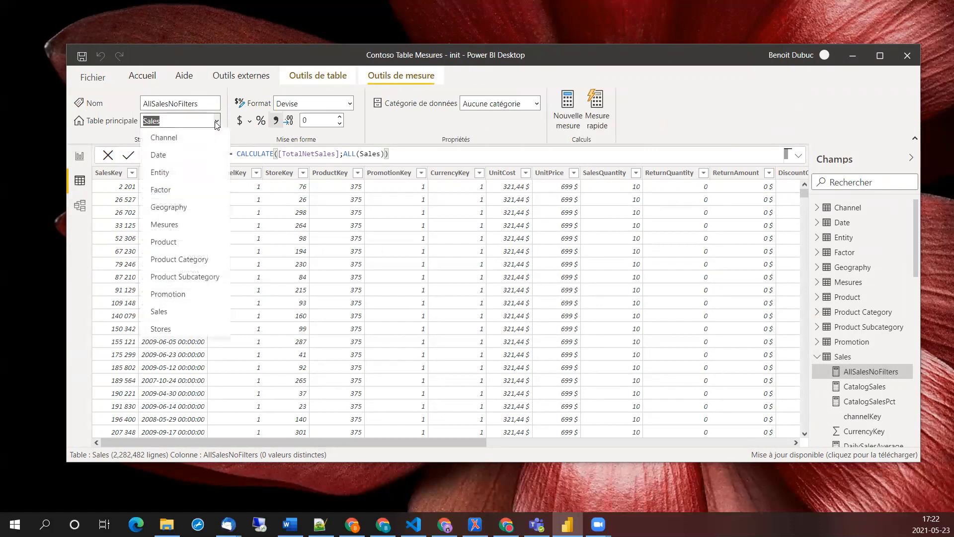
{"action": "left_click", "coordinate": [203, 227]}
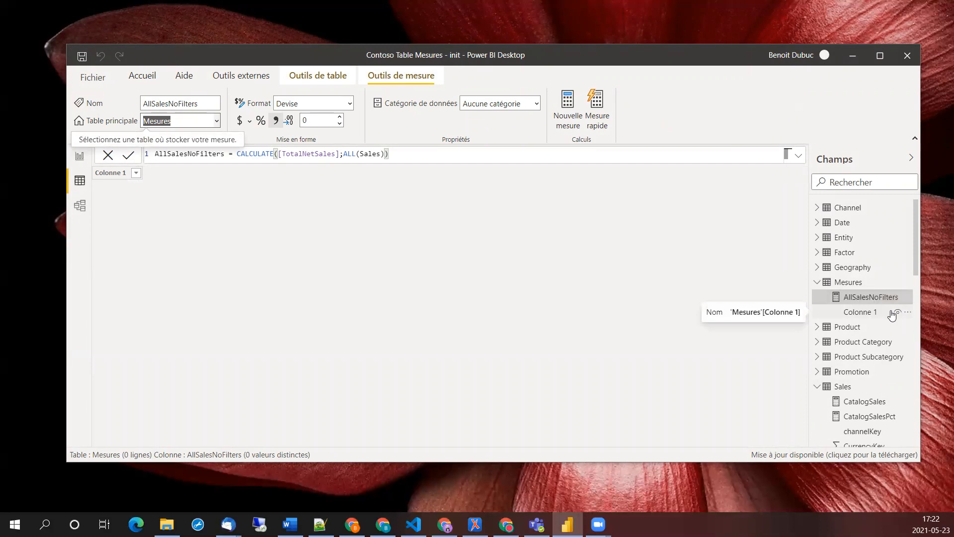
Move the CatalogSales measure from Sales to the Mesures table by changing its home table.
{"action": "scroll", "coordinate": [882, 355], "scroll_direction": "down", "scroll_amount": 1}
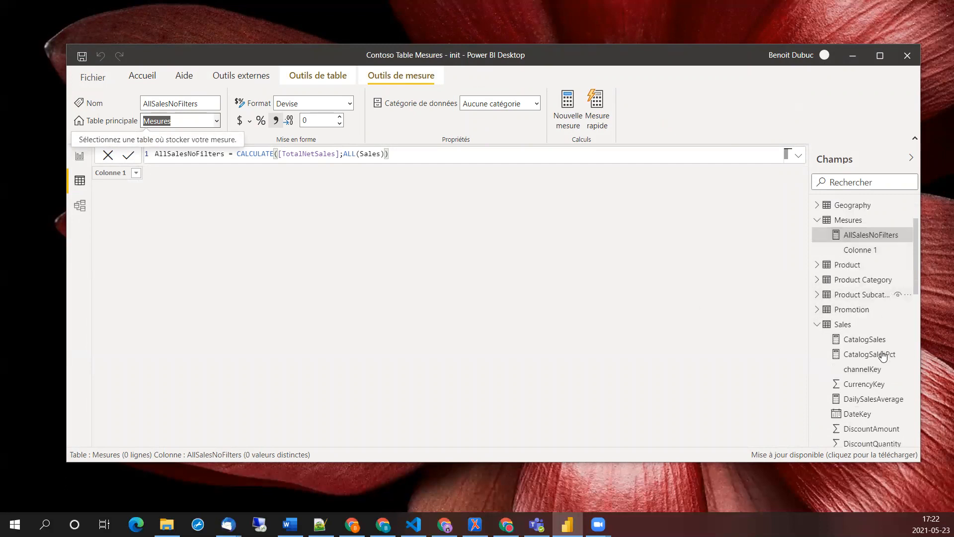
{"action": "left_click", "coordinate": [863, 341]}
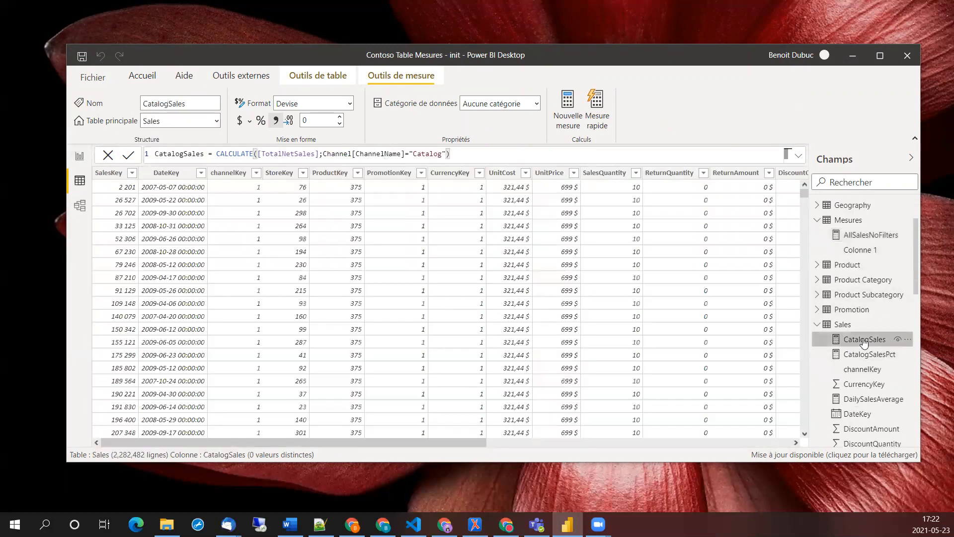
{"action": "left_click", "coordinate": [216, 123]}
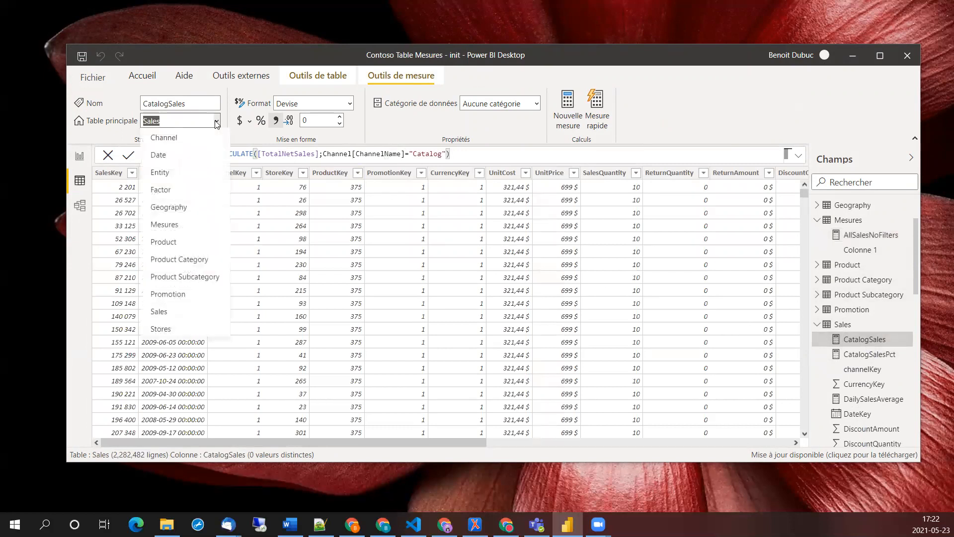
{"action": "left_click", "coordinate": [169, 221]}
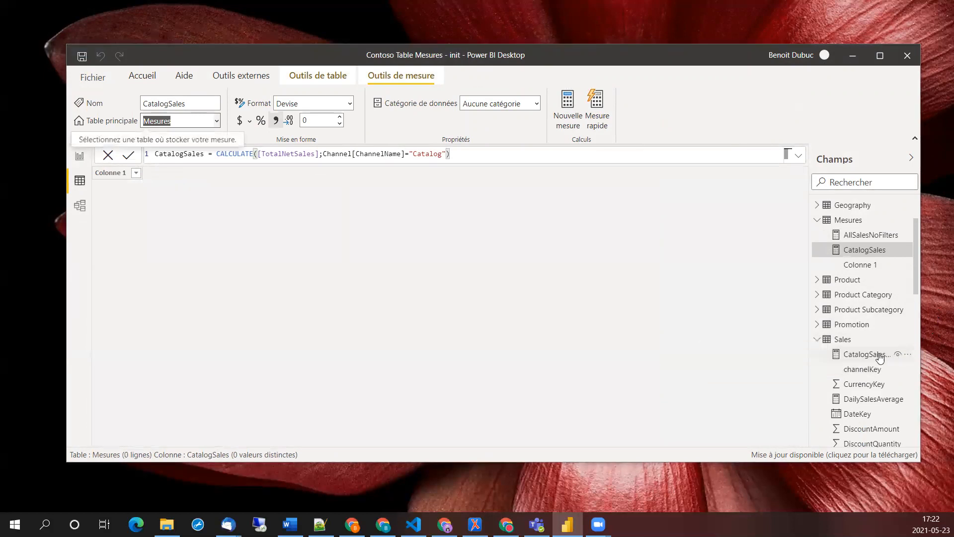
Change the home table of the CatalogSalesPct measure from Sales to Mesures.
{"action": "left_click", "coordinate": [875, 355]}
{"action": "left_click", "coordinate": [216, 121]}
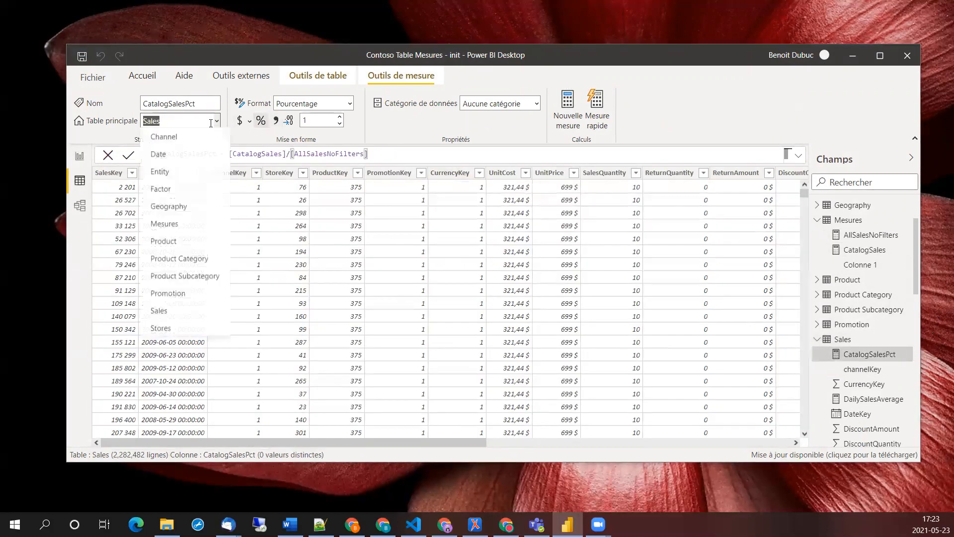
{"action": "left_click", "coordinate": [165, 225]}
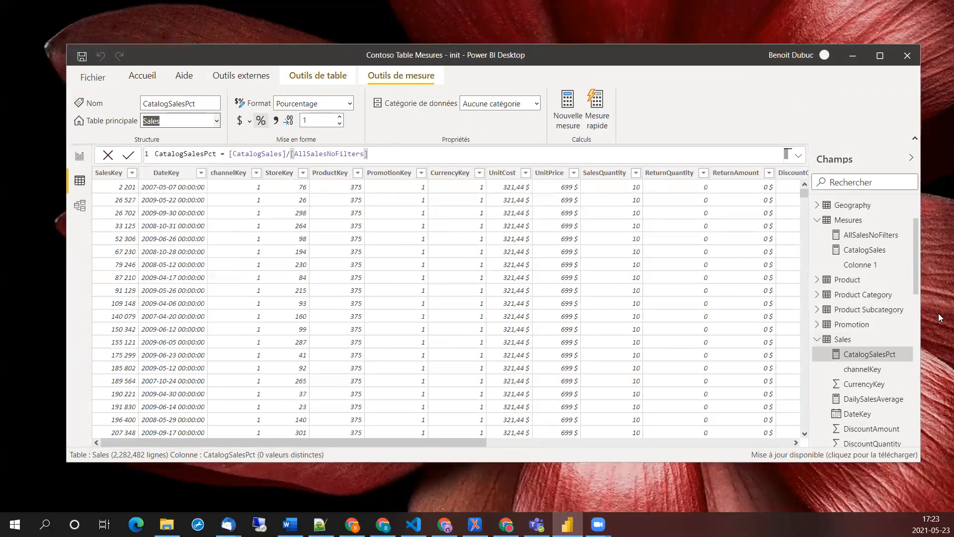
Move the OnlineSales measure from Sales to the Mesures table by changing its home table.
{"action": "scroll", "coordinate": [868, 321], "scroll_direction": "down", "scroll_amount": 3}
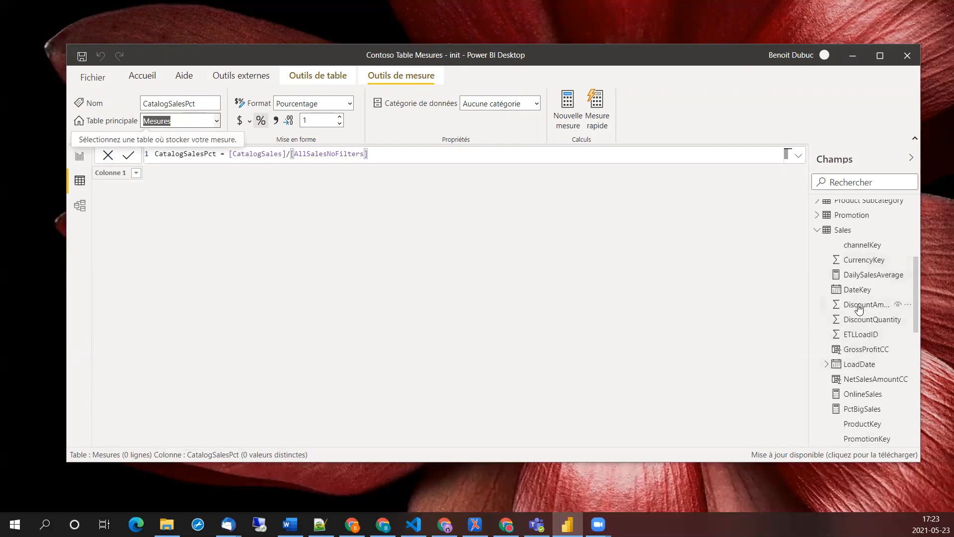
{"action": "left_click", "coordinate": [861, 394]}
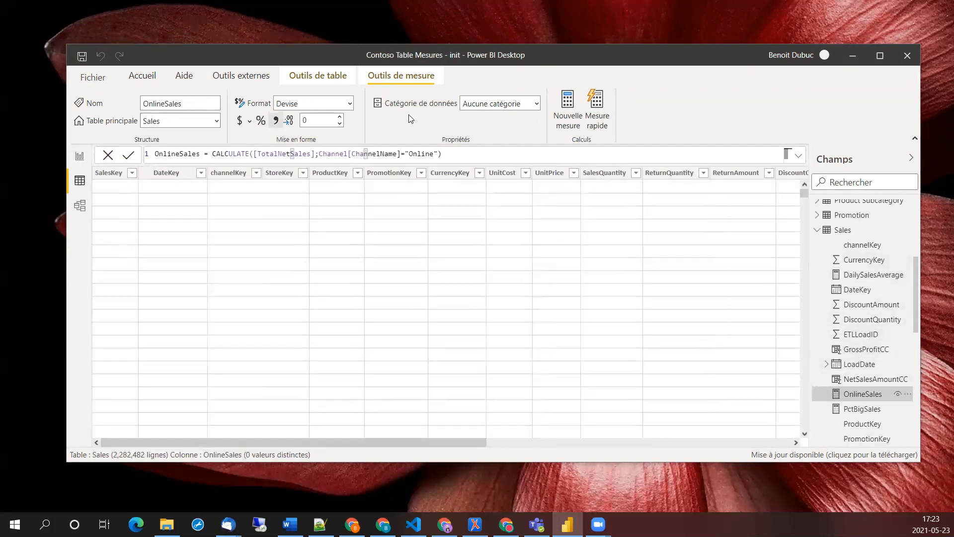
{"action": "left_click", "coordinate": [213, 122]}
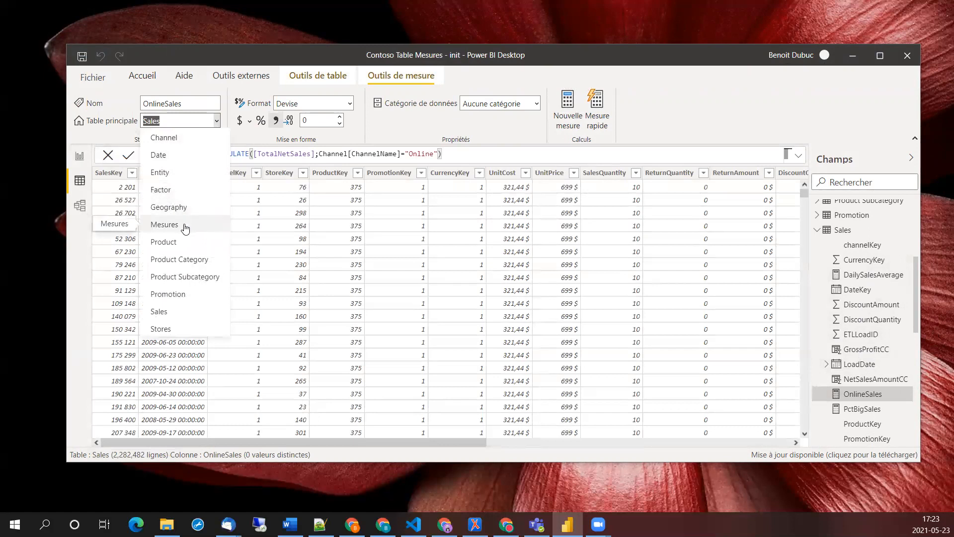
{"action": "left_click", "coordinate": [614, 221]}
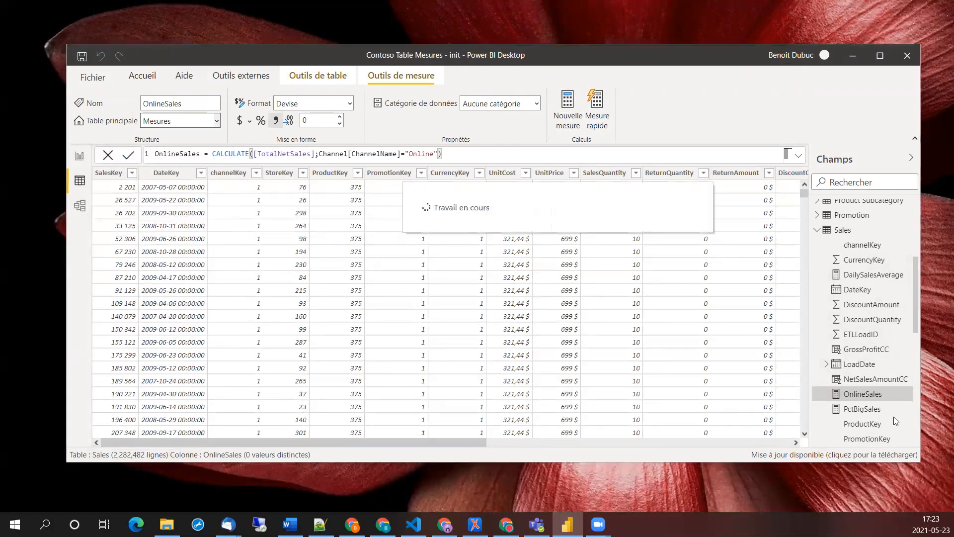
Set Mesures as the home table of the PctBigSales measure.
{"action": "scroll", "coordinate": [884, 401], "scroll_direction": "down", "scroll_amount": 1}
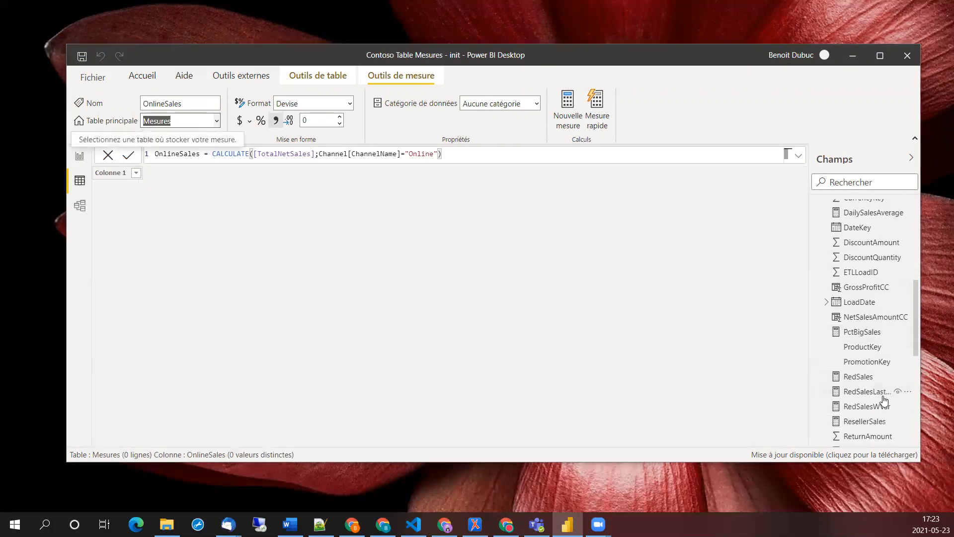
{"action": "left_click", "coordinate": [867, 332]}
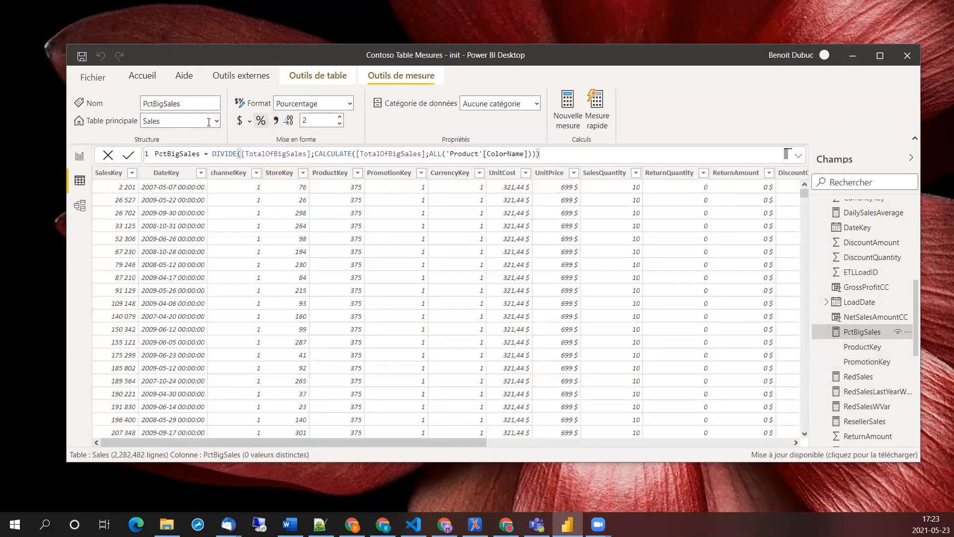
{"action": "left_click", "coordinate": [209, 122]}
{"action": "key", "text": "Escape"}
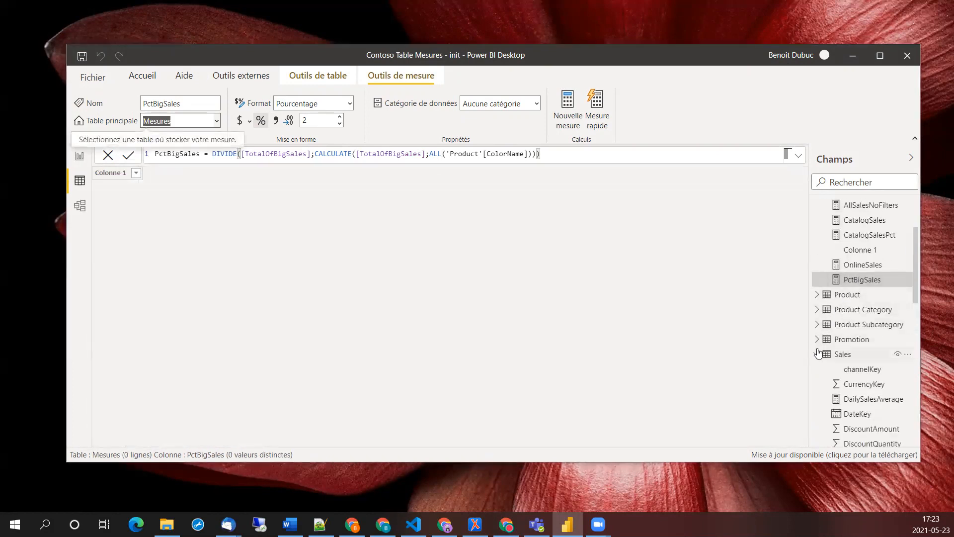
Delete the Colonne 1 column of the Mesures table from the model and confirm the deletion.
{"action": "scroll", "coordinate": [862, 315], "scroll_direction": "up", "scroll_amount": 3}
{"action": "left_click", "coordinate": [905, 319]}
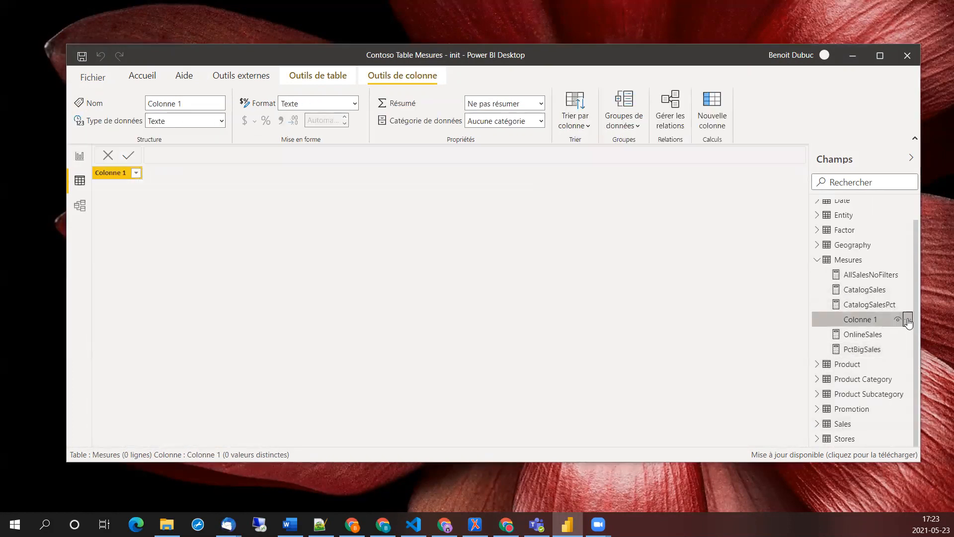
{"action": "left_click", "coordinate": [907, 321]}
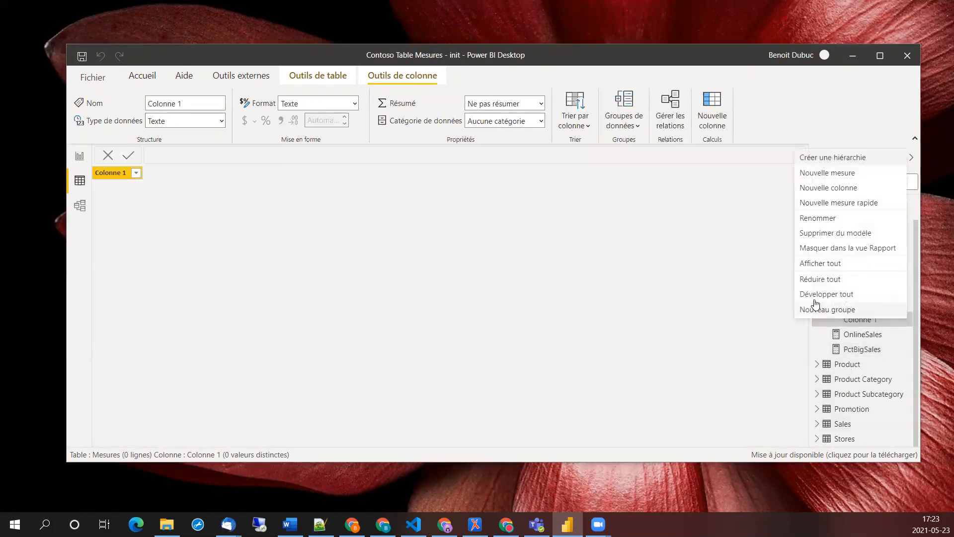
{"action": "left_click", "coordinate": [823, 233]}
{"action": "left_click", "coordinate": [532, 280]}
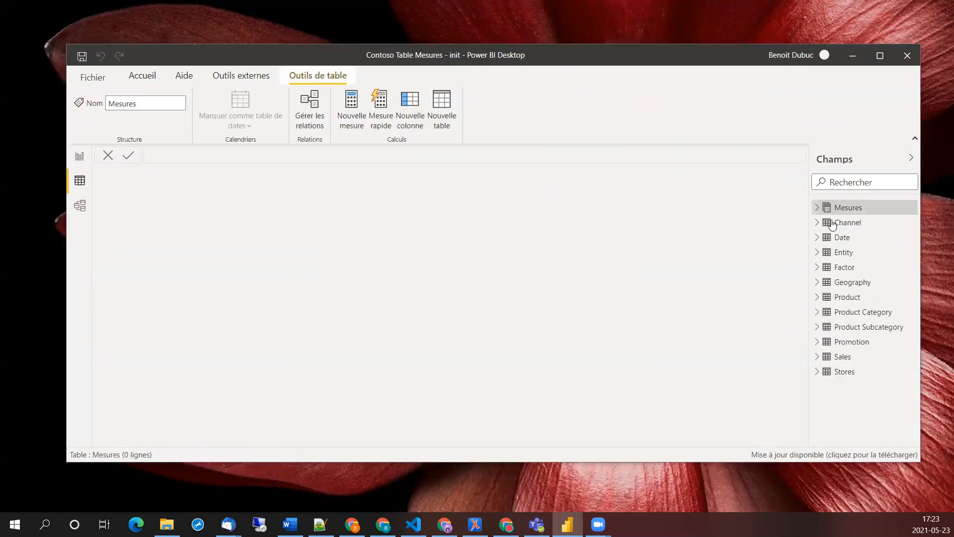
Expand the Mesures table to review its measures, and examine the definition of AllSalesNoFilters.
{"action": "left_click", "coordinate": [816, 208]}
{"action": "left_click", "coordinate": [817, 209]}
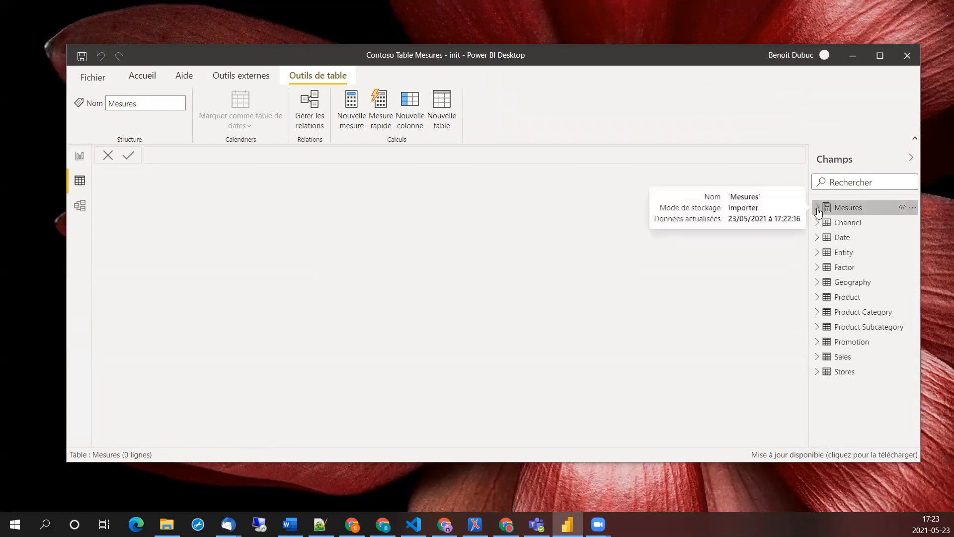
{"action": "left_click", "coordinate": [818, 208]}
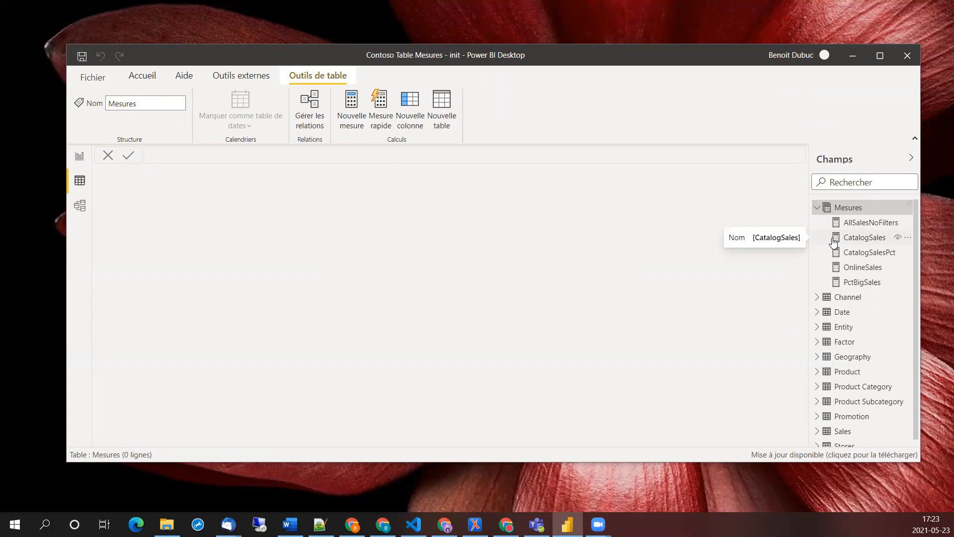
{"action": "left_click", "coordinate": [858, 228]}
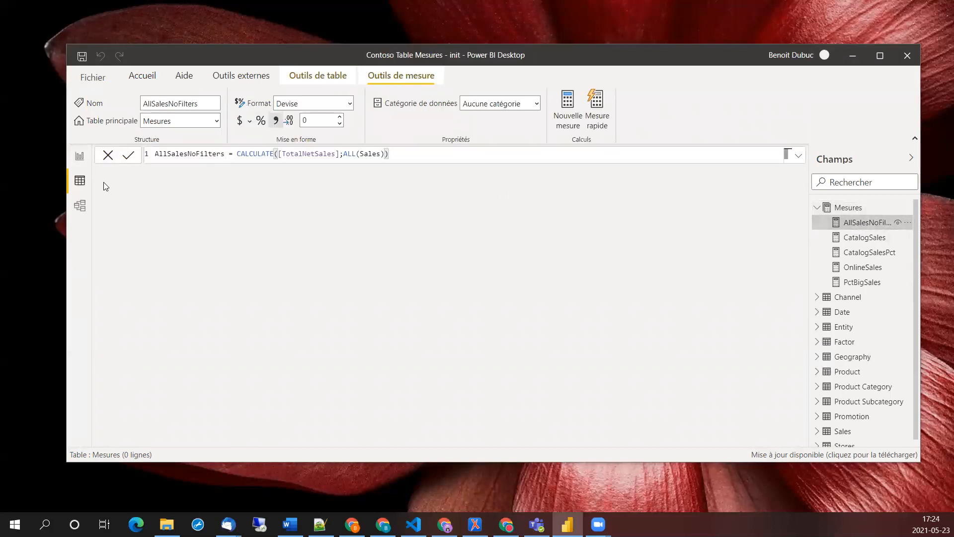
In the model view, set the display folder of the PctBigSales measure to Dossier 1.
{"action": "left_click", "coordinate": [80, 209]}
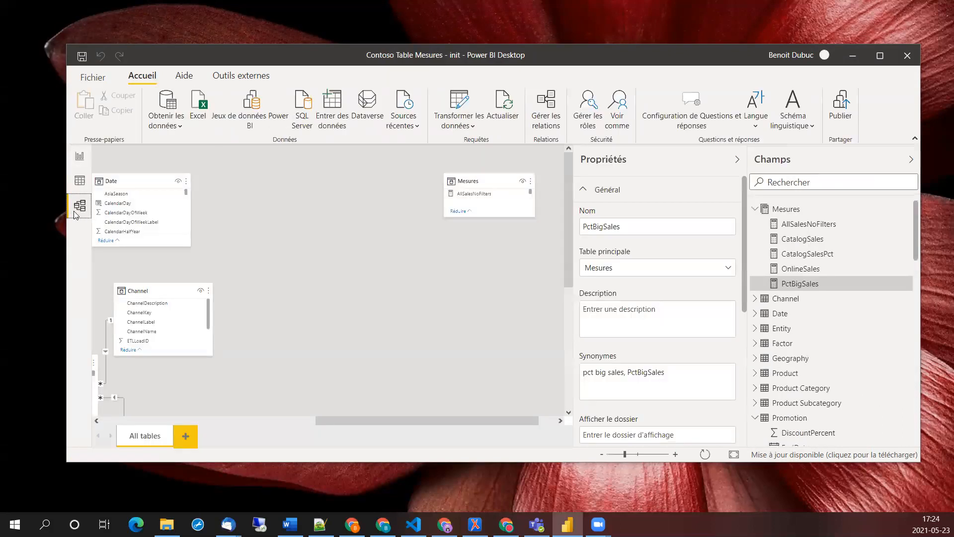
{"action": "scroll", "coordinate": [663, 313], "scroll_direction": "down", "scroll_amount": 5}
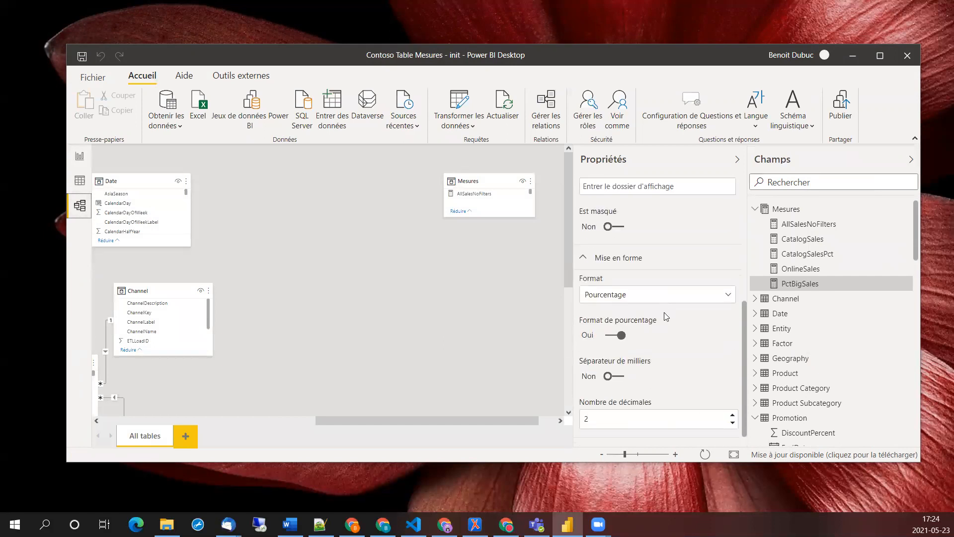
{"action": "scroll", "coordinate": [663, 312], "scroll_direction": "up", "scroll_amount": 3}
{"action": "left_click", "coordinate": [589, 311]}
{"action": "type", "text": "D"}
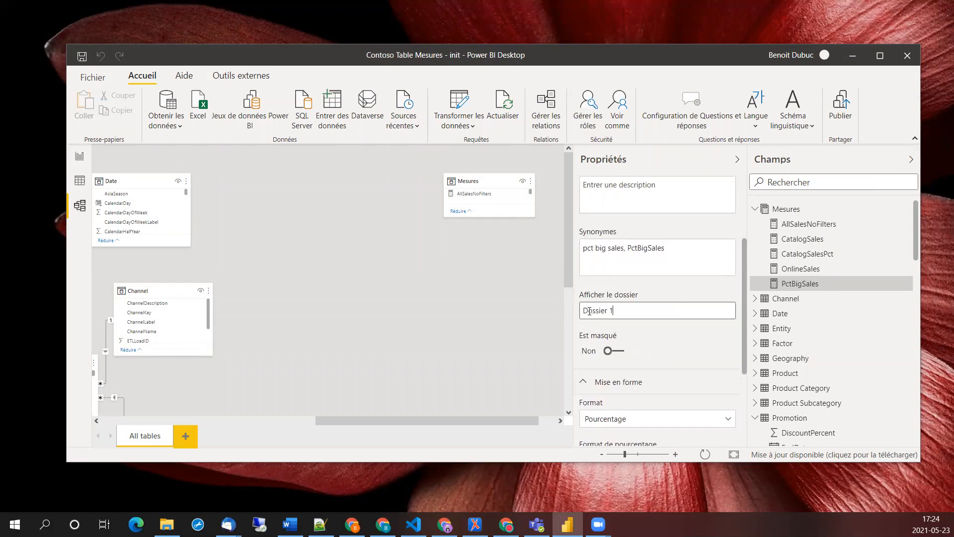
{"action": "type", "text": "ossier 1"}
{"action": "key", "text": "Return"}
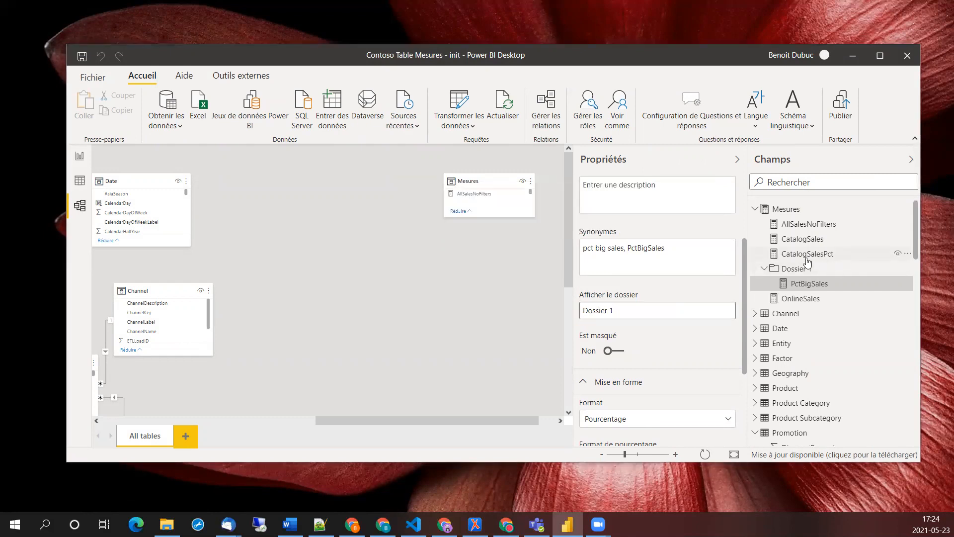
Move the OnlineSales measure into the Dossier 1 folder, and try to move it directly back out.
{"action": "left_click_drag", "start_coordinate": [798, 303], "coordinate": [801, 270]}
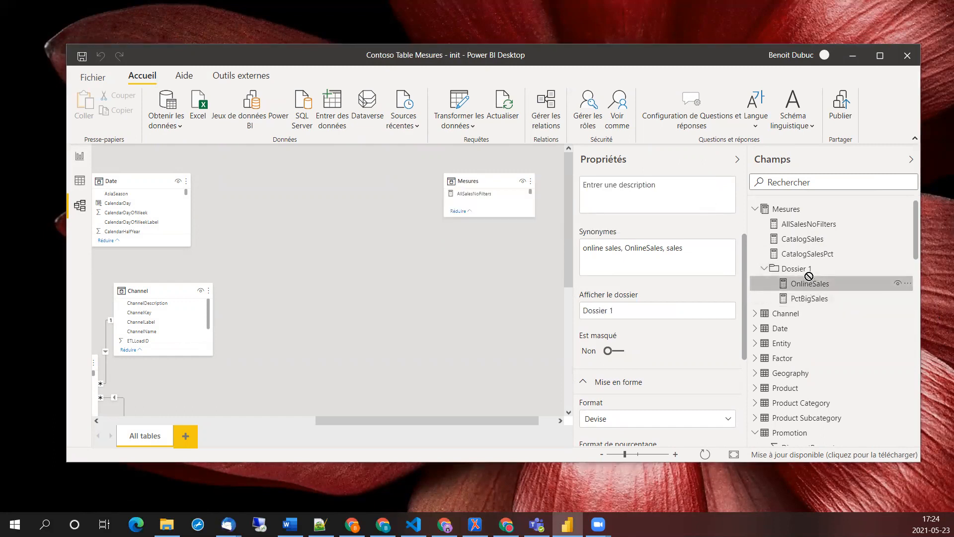
{"action": "left_click_drag", "start_coordinate": [805, 281], "coordinate": [792, 238]}
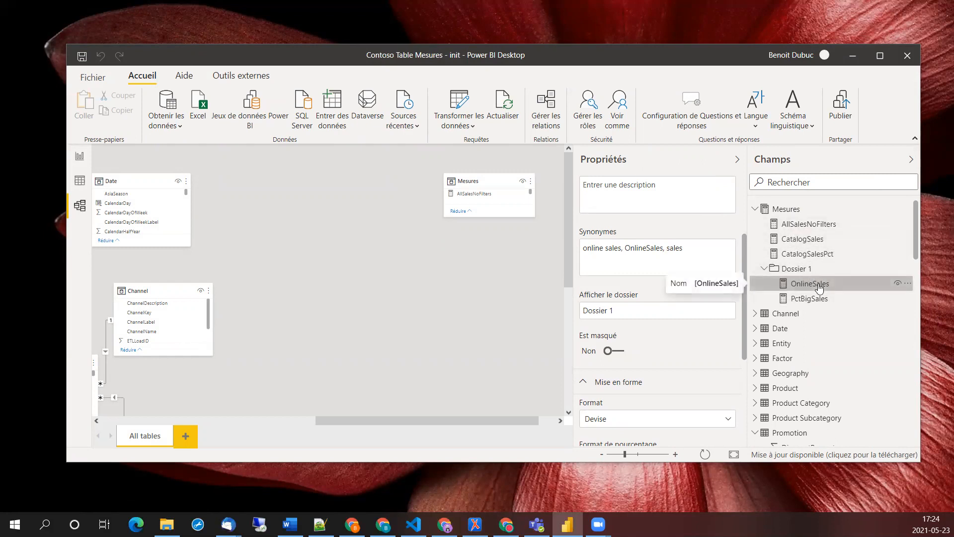
Clear the display folder of the OnlineSales and PctBigSales measures to take both out of Dossier 1.
{"action": "left_click", "coordinate": [651, 311]}
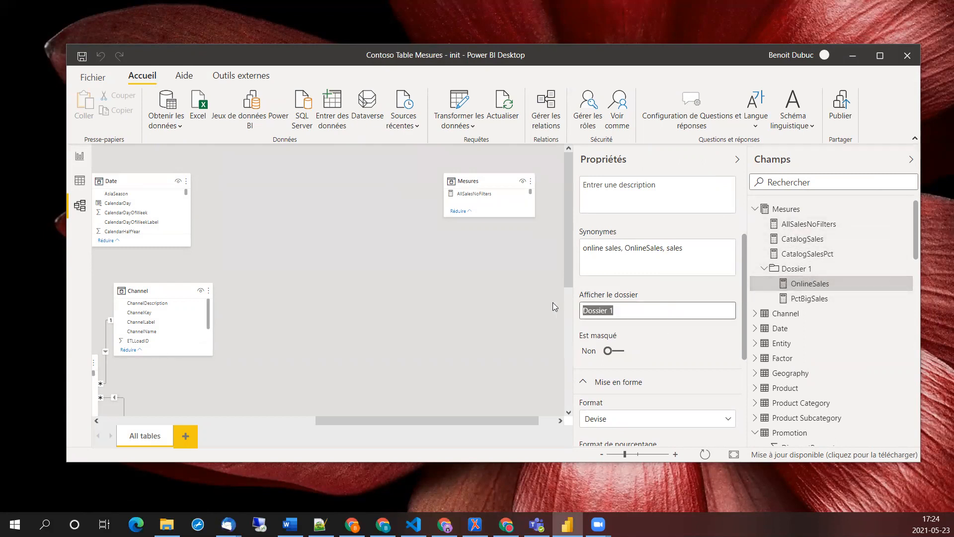
{"action": "key", "text": "BackSpace"}
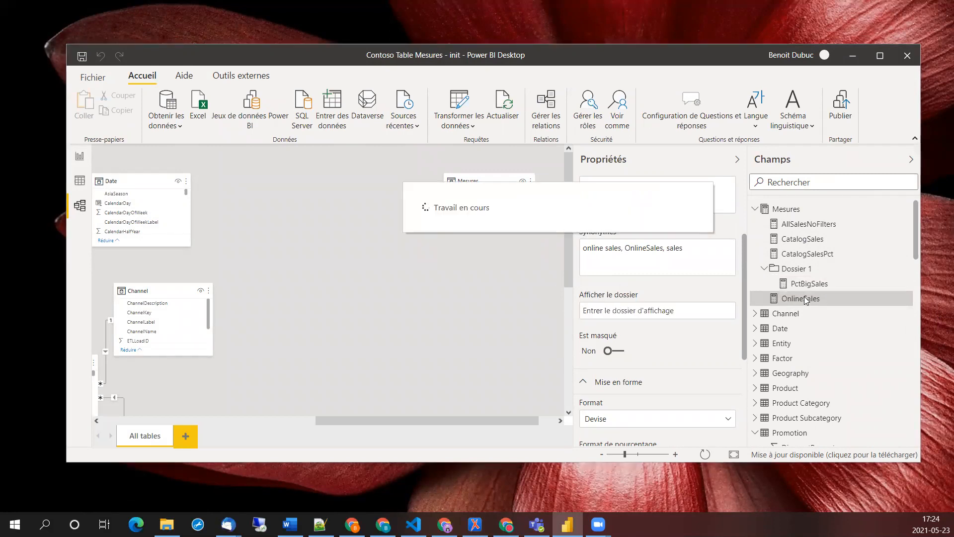
{"action": "left_click", "coordinate": [806, 283]}
{"action": "left_click", "coordinate": [625, 310]}
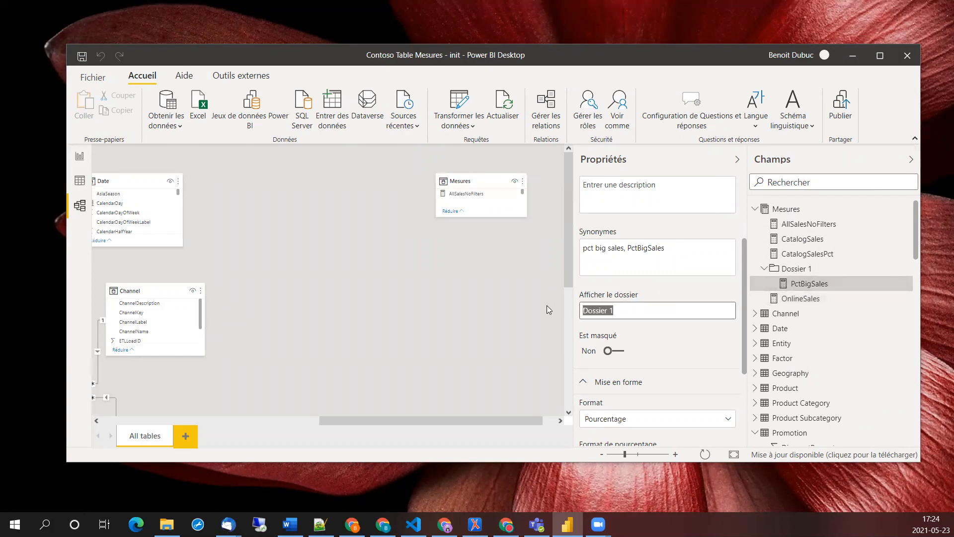
{"action": "key", "text": "BackSpace"}
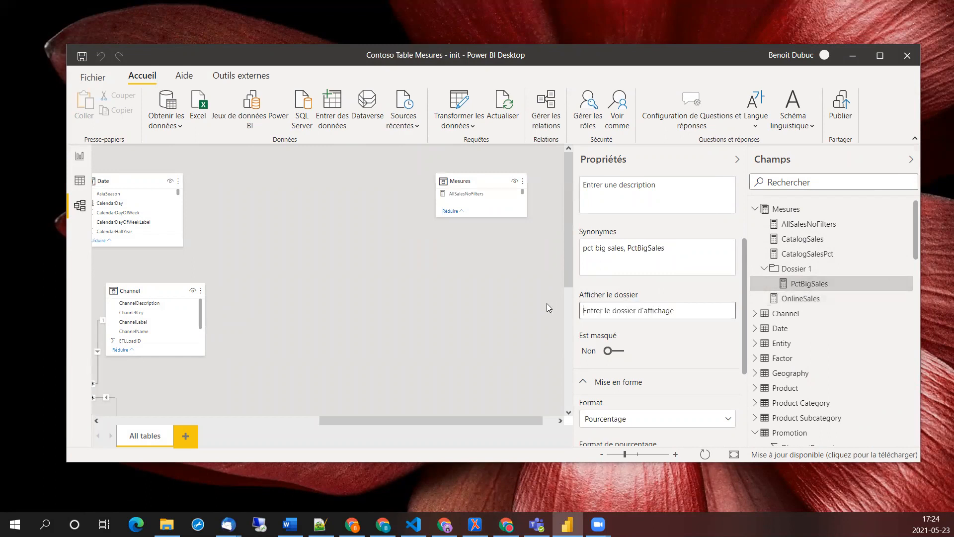
{"action": "key", "text": "Return"}
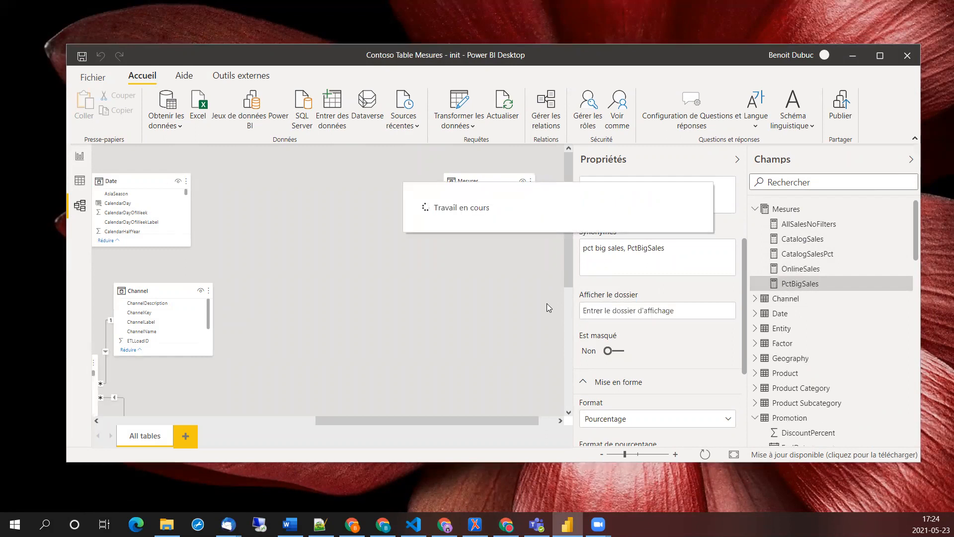
Set the display folder of AllSalesNoFilters to Dossier 1, and move OnlineSales and PctBigSales into that folder.
{"action": "left_click", "coordinate": [795, 225]}
{"action": "left_click", "coordinate": [627, 315]}
{"action": "type", "text": "Dossier 1"}
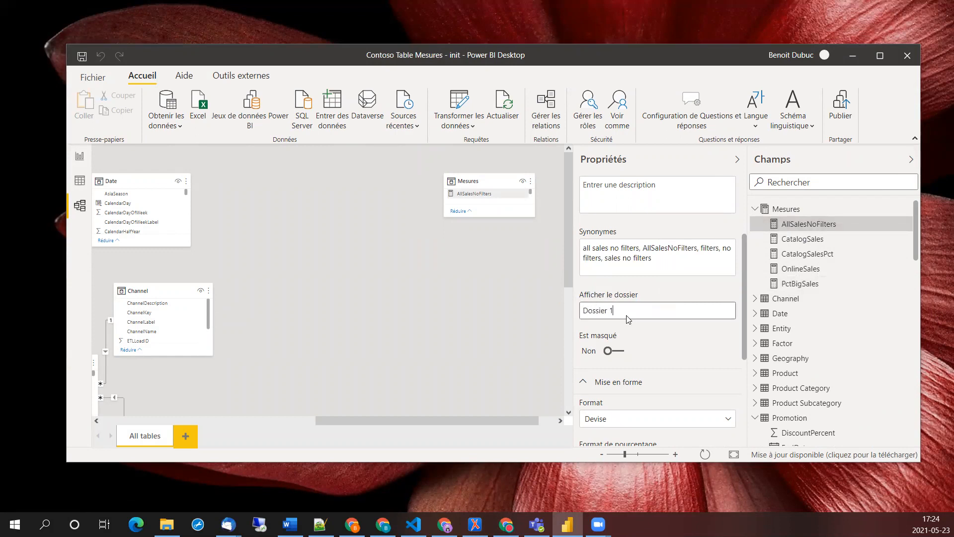
{"action": "key", "text": "Return"}
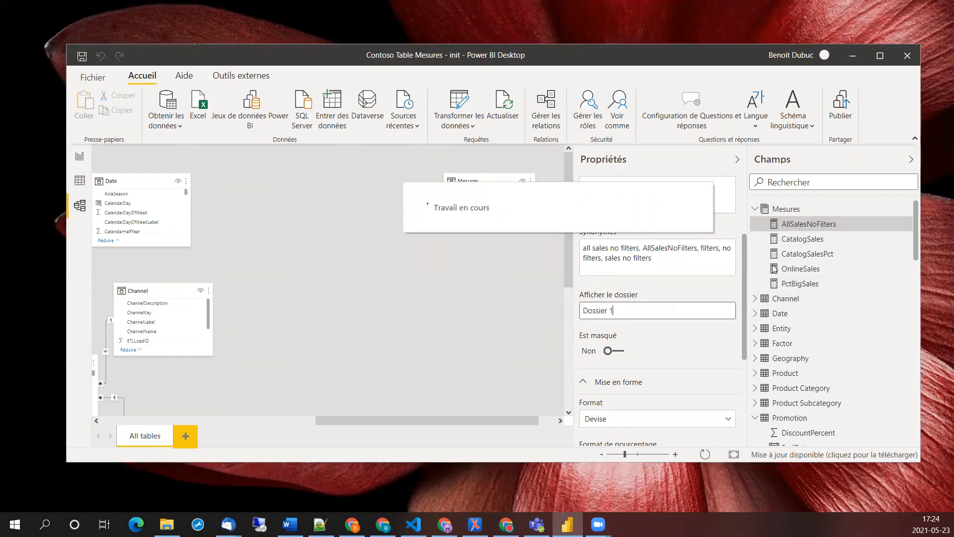
{"action": "left_click_drag", "start_coordinate": [801, 284], "coordinate": [809, 258]}
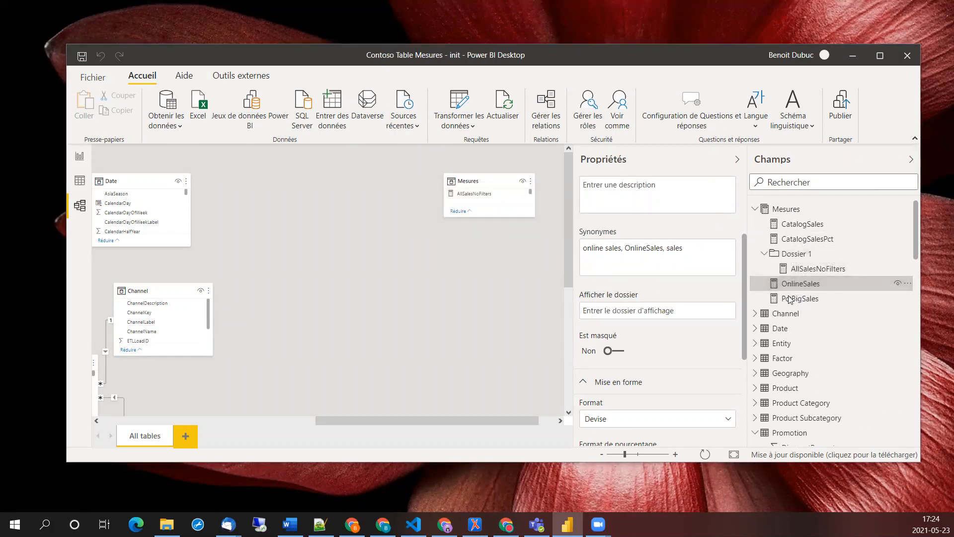
{"action": "left_click_drag", "start_coordinate": [785, 302], "coordinate": [798, 256]}
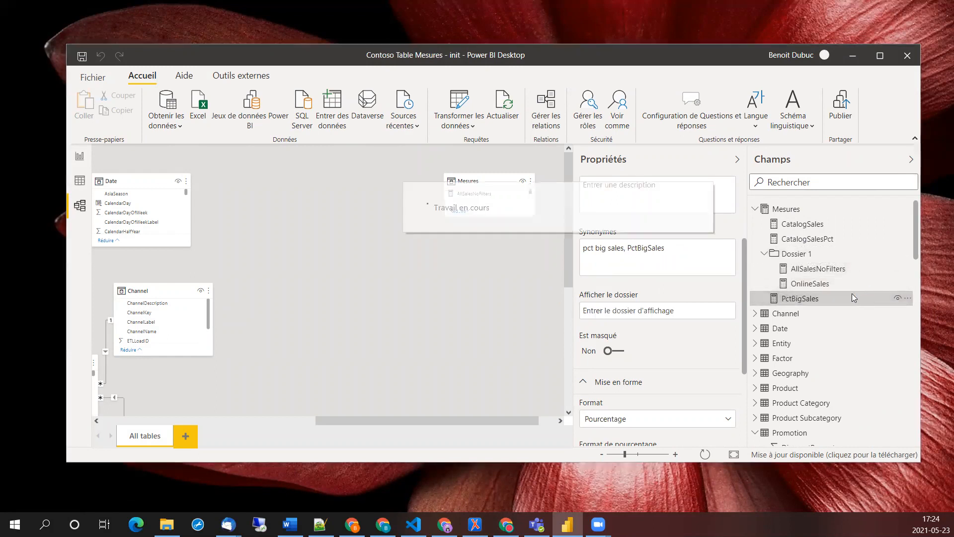
Set the display folder of CatalogSales to Dossier 2 and move CatalogSalesPct into that folder.
{"action": "left_click", "coordinate": [802, 225]}
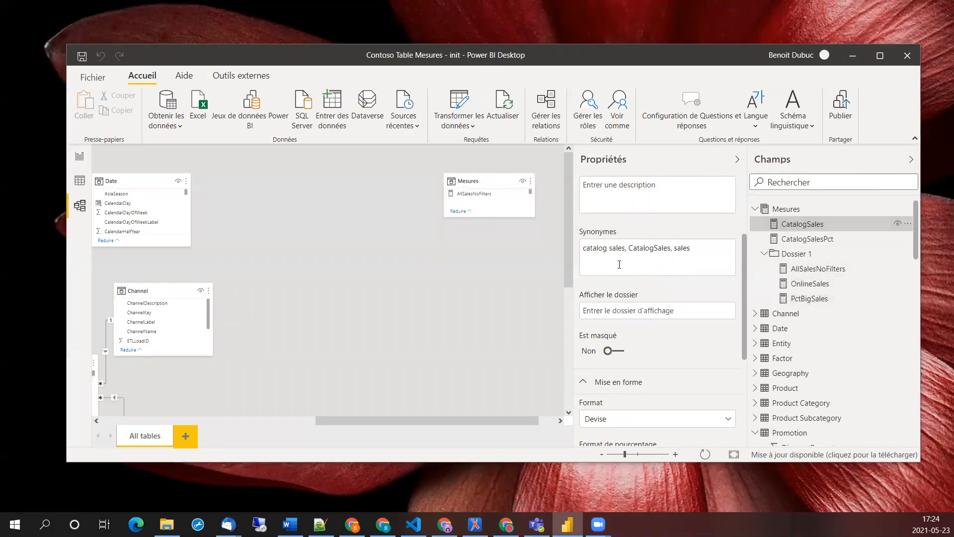
{"action": "left_click", "coordinate": [619, 309]}
{"action": "type", "text": "Dossier 2"}
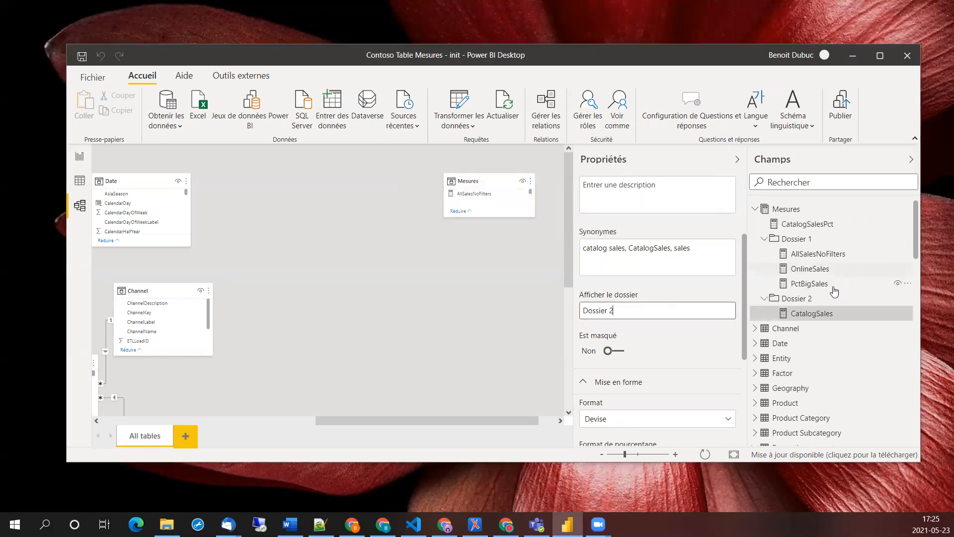
{"action": "left_click_drag", "start_coordinate": [810, 224], "coordinate": [812, 303]}
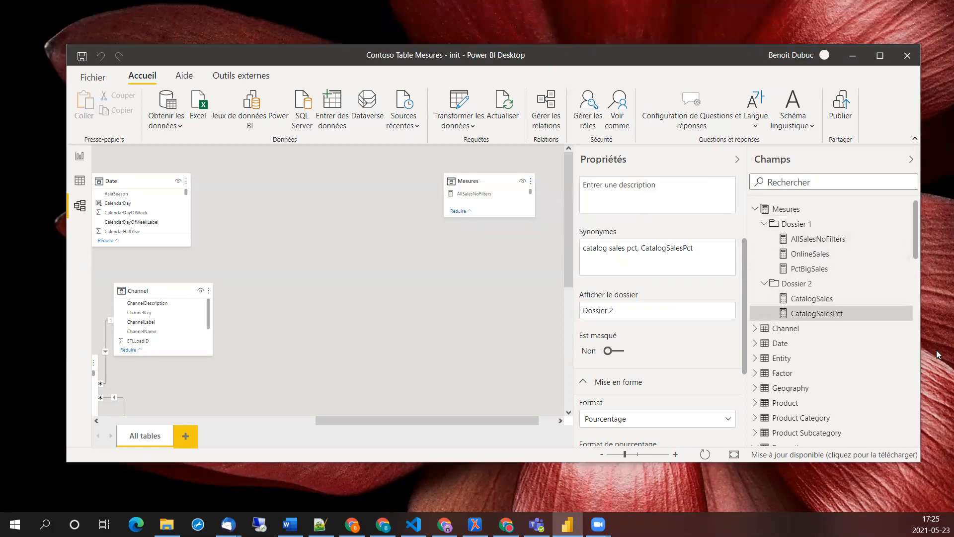
Set the display folder of PctBigSales to Dossier 1\Sous dossier 1 to nest the measure in a subfolder of Dossier 1.
{"action": "left_click", "coordinate": [802, 273]}
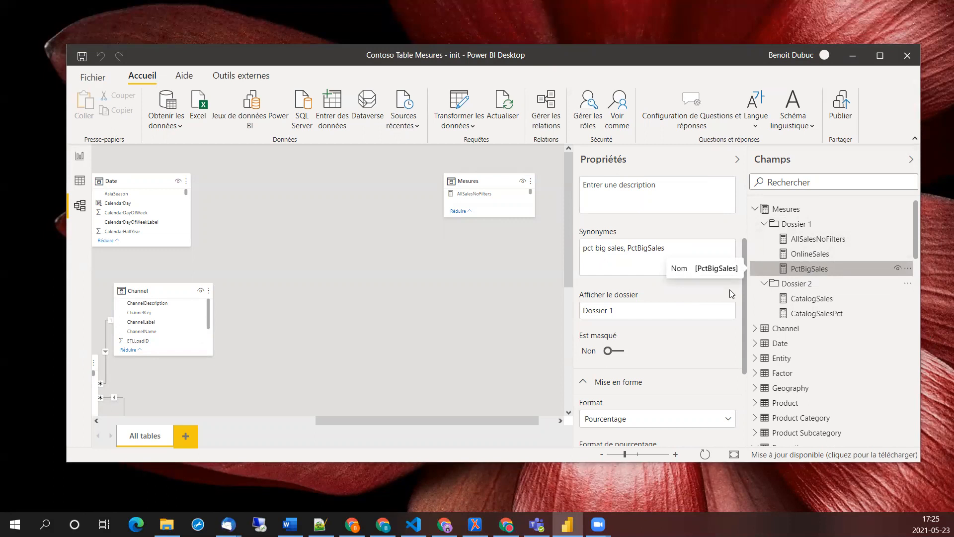
{"action": "left_click", "coordinate": [656, 305]}
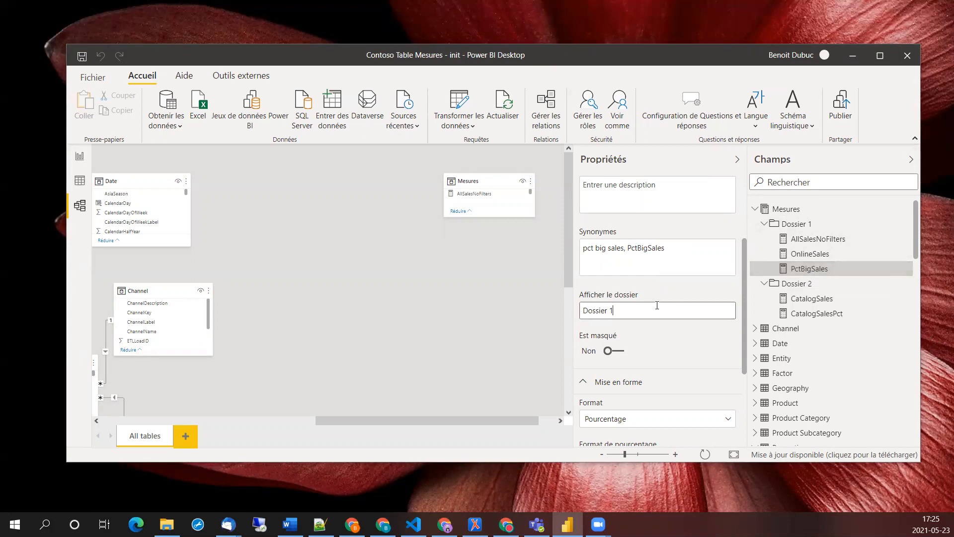
{"action": "type", "text": "\\ous"}
{"action": "key", "text": "Return"}
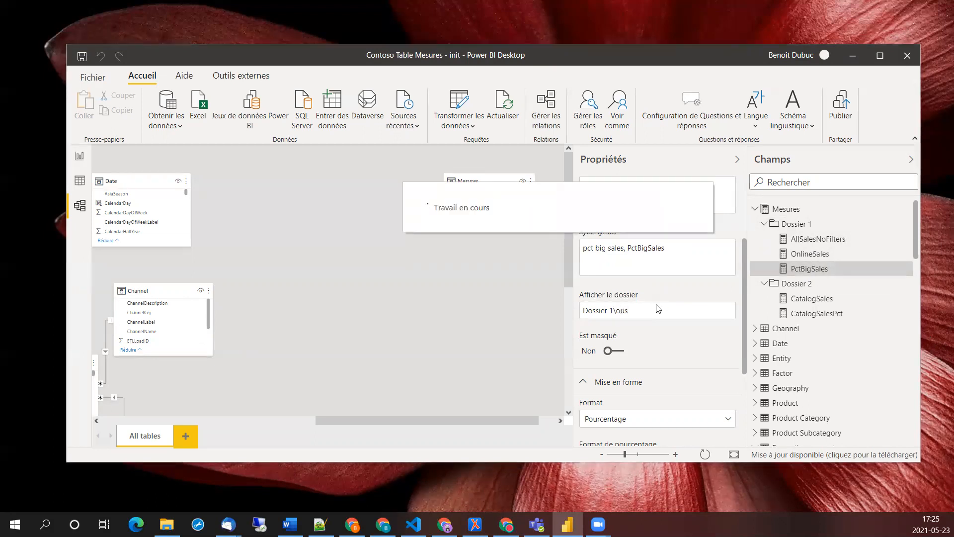
{"action": "left_click", "coordinate": [679, 303]}
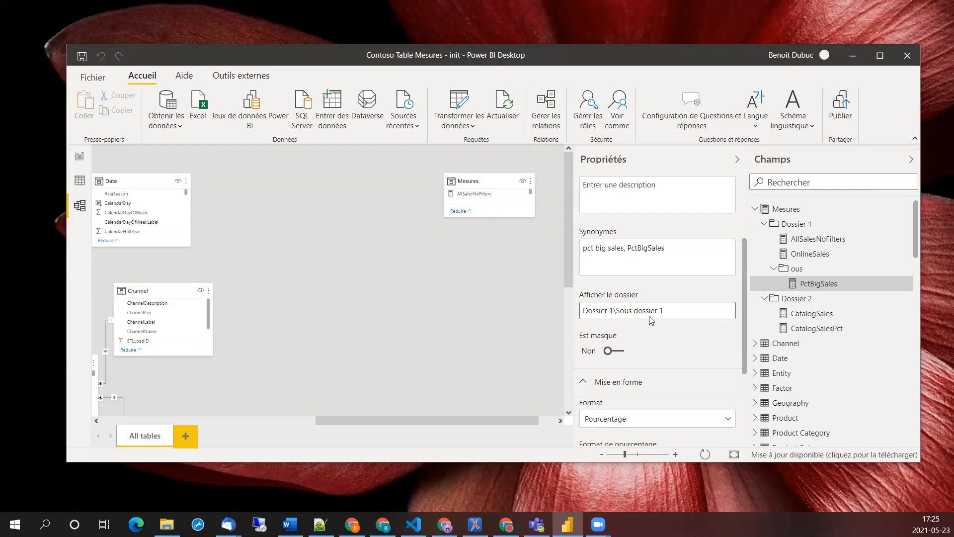
{"action": "key", "text": "Return"}
{"action": "key", "text": "BackSpace"}
{"action": "key", "text": "BackSpace"}
{"action": "key", "text": "BackSpace"}
{"action": "key", "text": "BackSpace"}
{"action": "key", "text": "BackSpace"}
{"action": "key", "text": "BackSpace"}
{"action": "key", "text": "BackSpace"}
{"action": "key", "text": "BackSpace"}
{"action": "key", "text": "BackSpace"}
{"action": "key", "text": "BackSpace"}
{"action": "key", "text": "BackSpace"}
{"action": "key", "text": "BackSpace"}
{"action": "key", "text": "BackSpace"}
{"action": "key", "text": "BackSpace"}
{"action": "key", "text": "BackSpace"}
{"action": "key", "text": "ctrl+z"}
Collapse and re-expand the Dossier 1 folder and its Sous dossier 1 subfolder to check the nested structure.
{"action": "left_click", "coordinate": [773, 268]}
{"action": "left_click", "coordinate": [764, 223]}
{"action": "left_click", "coordinate": [764, 223]}
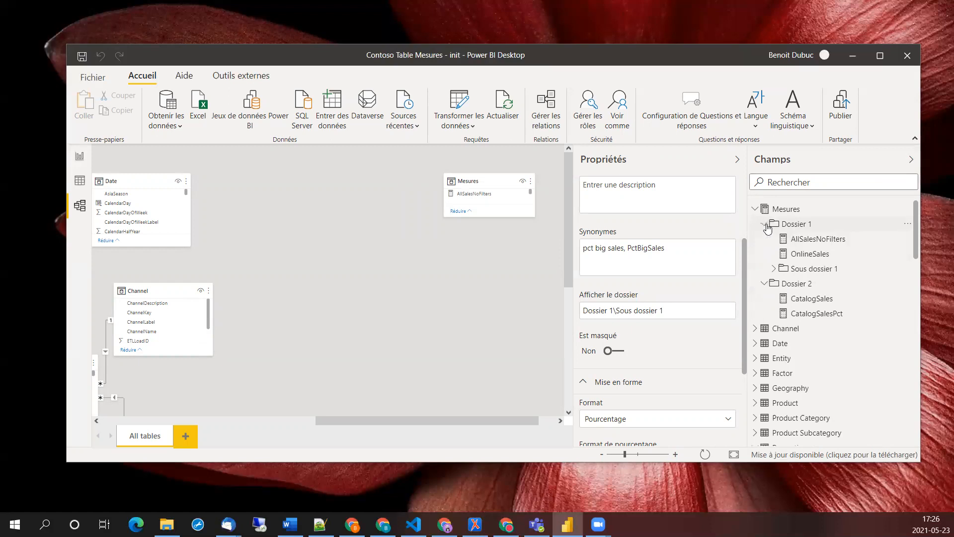
{"action": "left_click", "coordinate": [773, 269]}
Set the display folder of PctBigSales to Dossier 1, removing the measure from the Sous dossier 1 subfolder.
{"action": "left_click", "coordinate": [673, 309]}
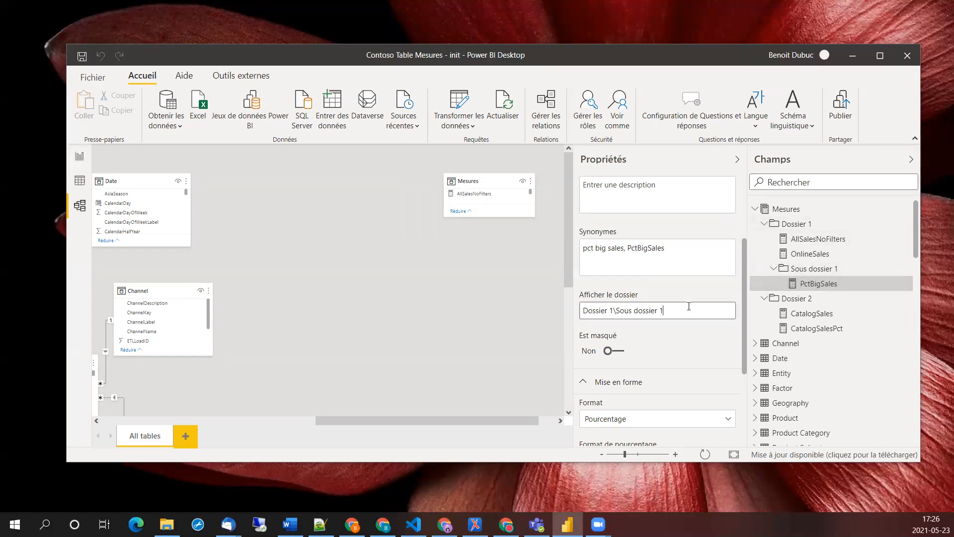
{"action": "key", "text": "BackSpace"}
{"action": "key", "text": "BackSpace"}
{"action": "key", "text": "BackSpace"}
{"action": "key", "text": "BackSpace"}
{"action": "key", "text": "BackSpace"}
{"action": "key", "text": "BackSpace"}
{"action": "key", "text": "BackSpace"}
{"action": "key", "text": "BackSpace"}
{"action": "key", "text": "BackSpace"}
{"action": "key", "text": "BackSpace"}
{"action": "key", "text": "BackSpace"}
{"action": "key", "text": "BackSpace"}
{"action": "key", "text": "BackSpace"}
{"action": "key", "text": "Return"}
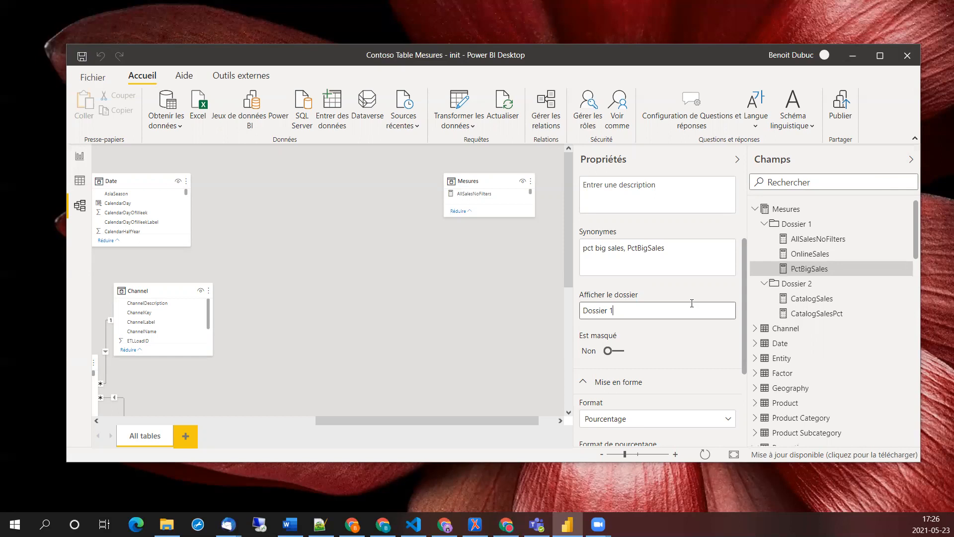
Collapse the Dossier 1 and Dossier 2 folders and the Mesures, Promotion and Sales tables in the field list.
{"action": "left_click", "coordinate": [764, 224]}
{"action": "left_click", "coordinate": [764, 238]}
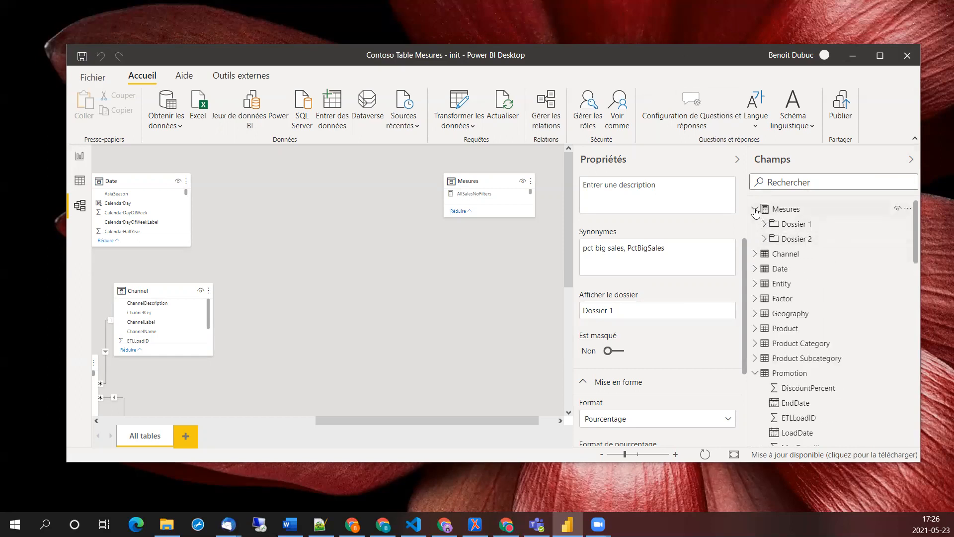
{"action": "left_click", "coordinate": [755, 209]}
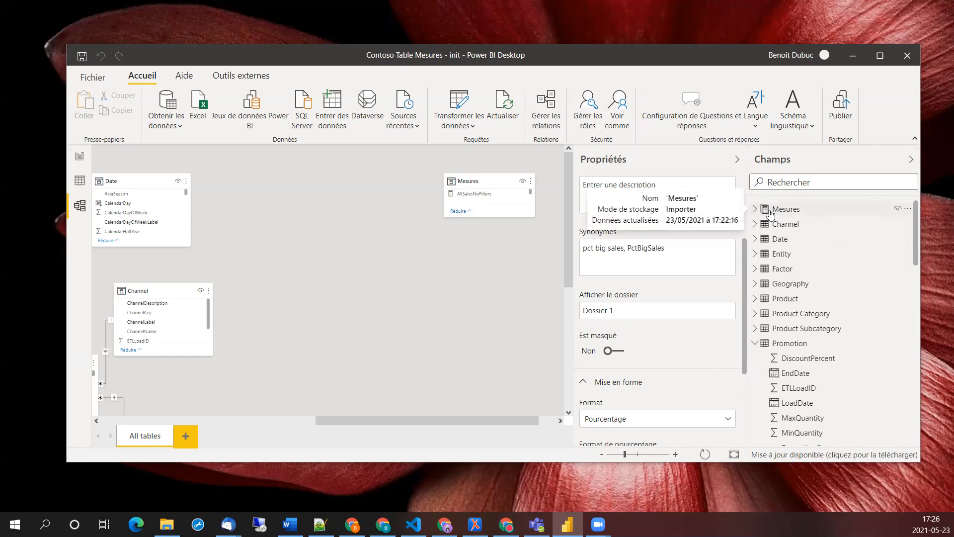
{"action": "left_click", "coordinate": [754, 343]}
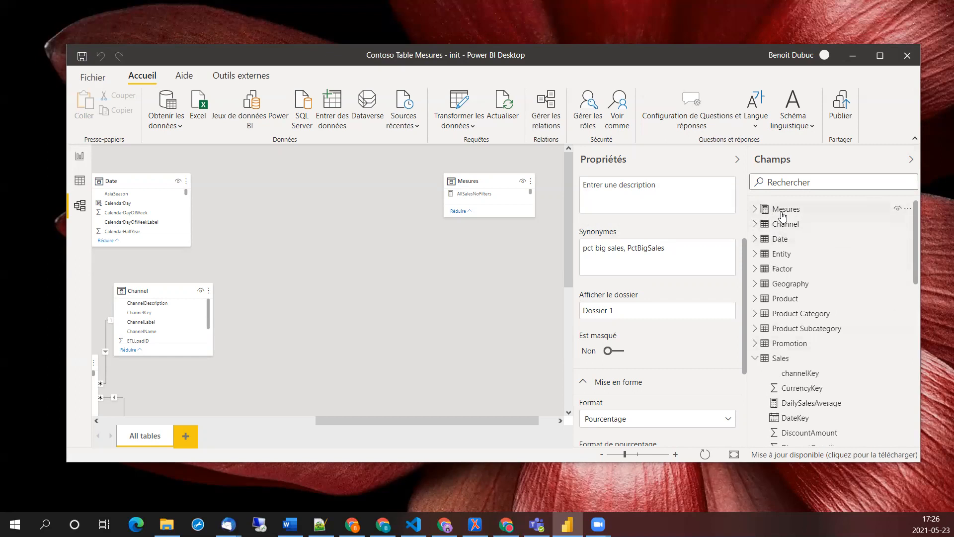
{"action": "left_click", "coordinate": [755, 358]}
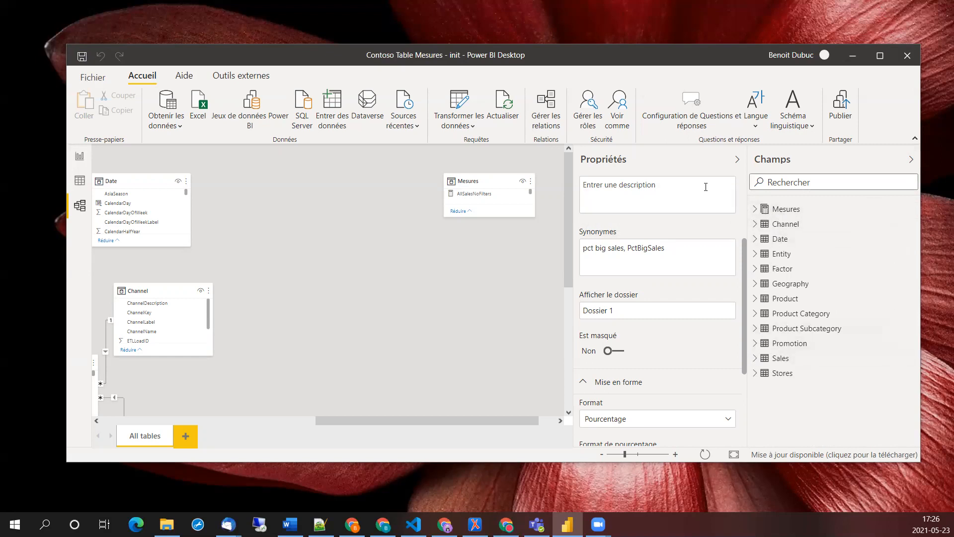